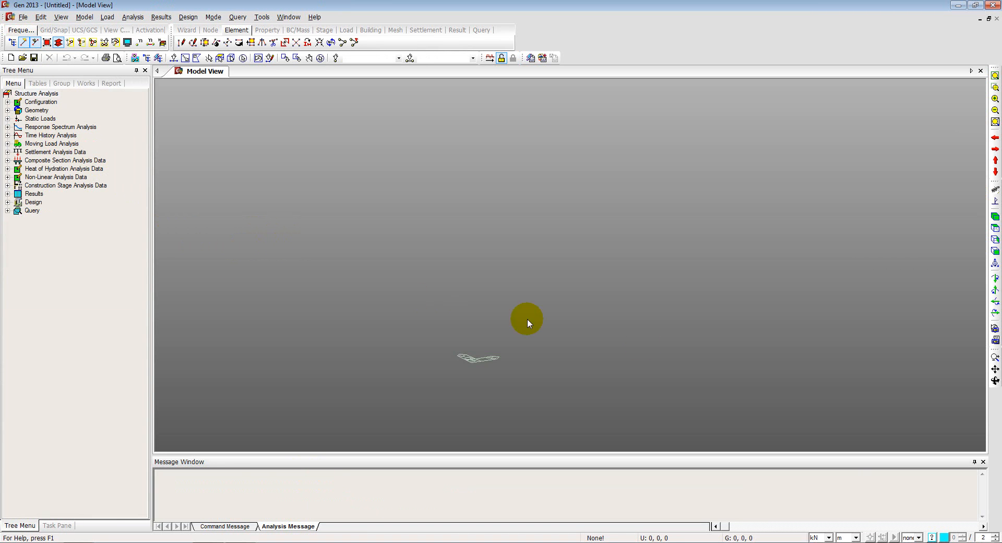
Check the force and length unit options and review the Unit System settings
click(825, 537)
click(824, 538)
click(846, 538)
click(845, 537)
click(261, 17)
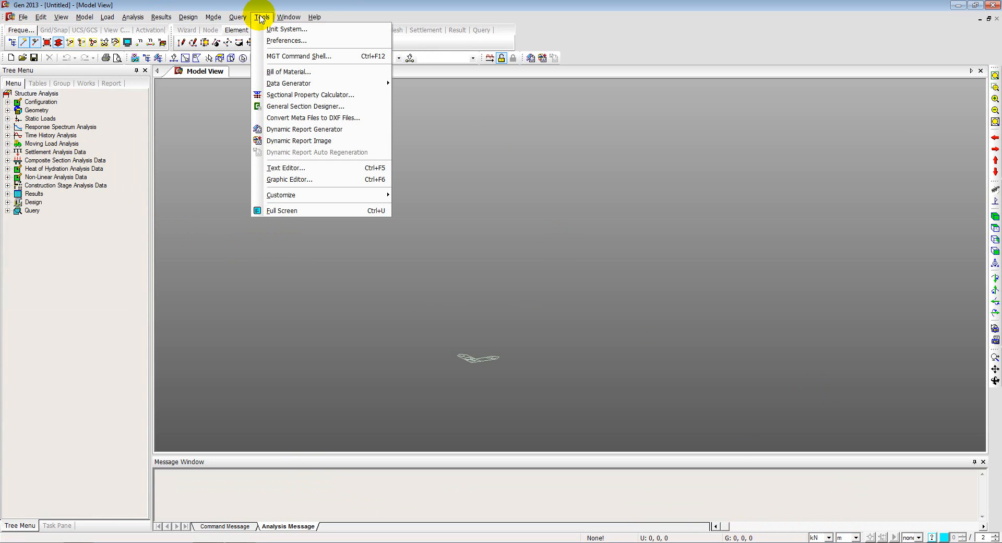
click(273, 30)
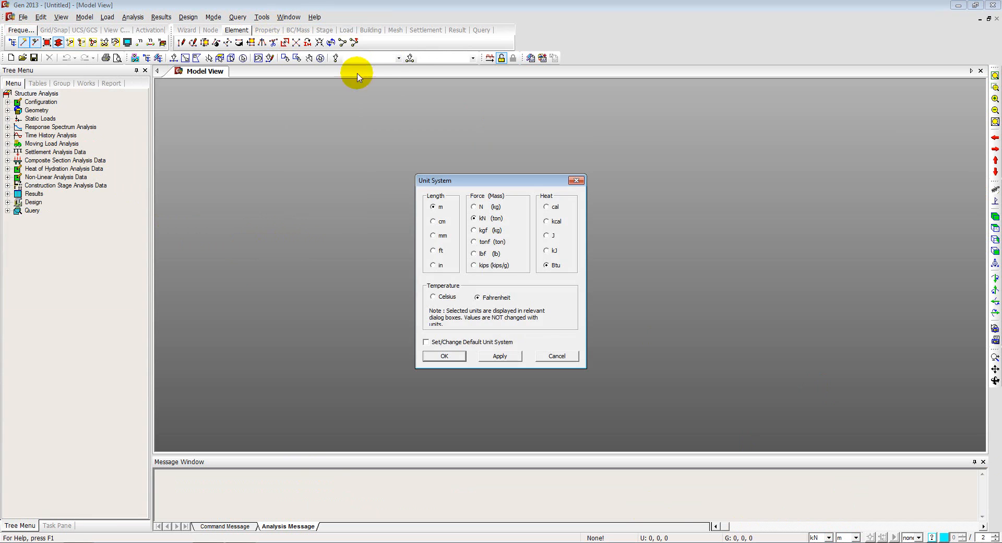
click(578, 181)
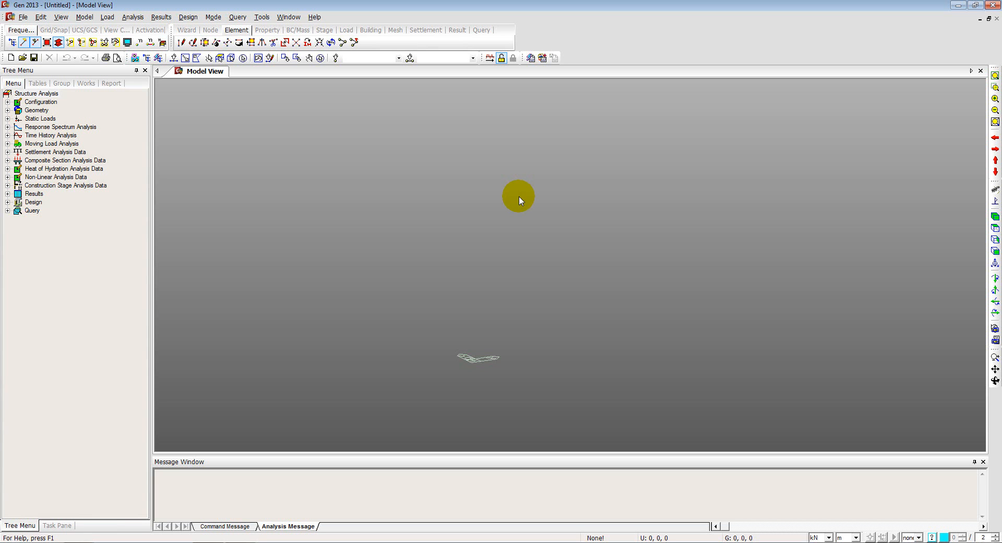
Set the structure type to X-Z Plane
click(84, 16)
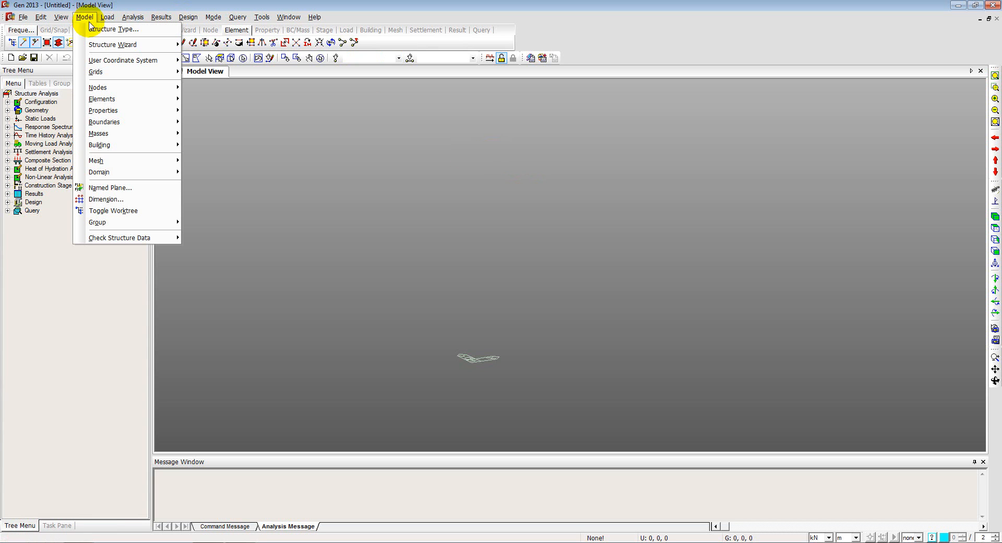
click(95, 31)
click(426, 199)
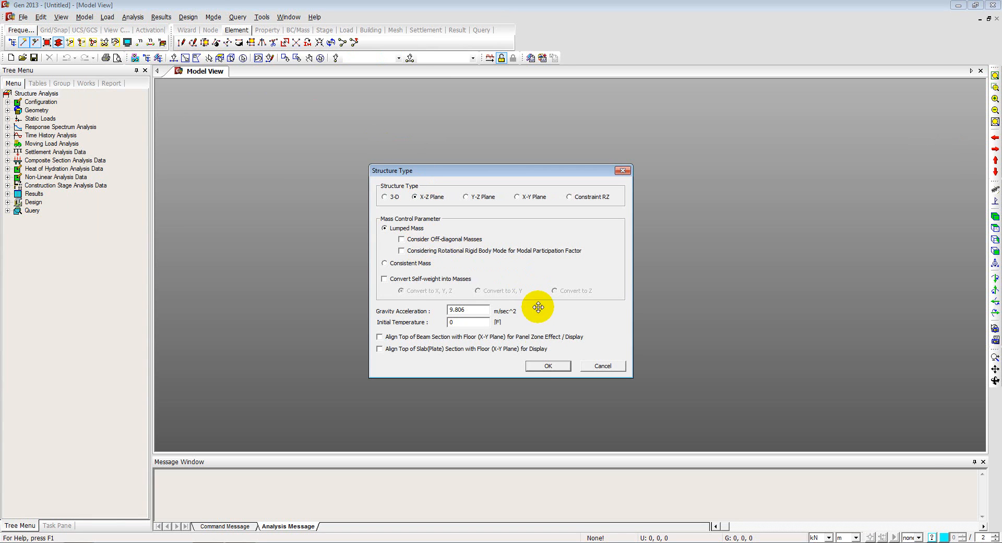
click(539, 364)
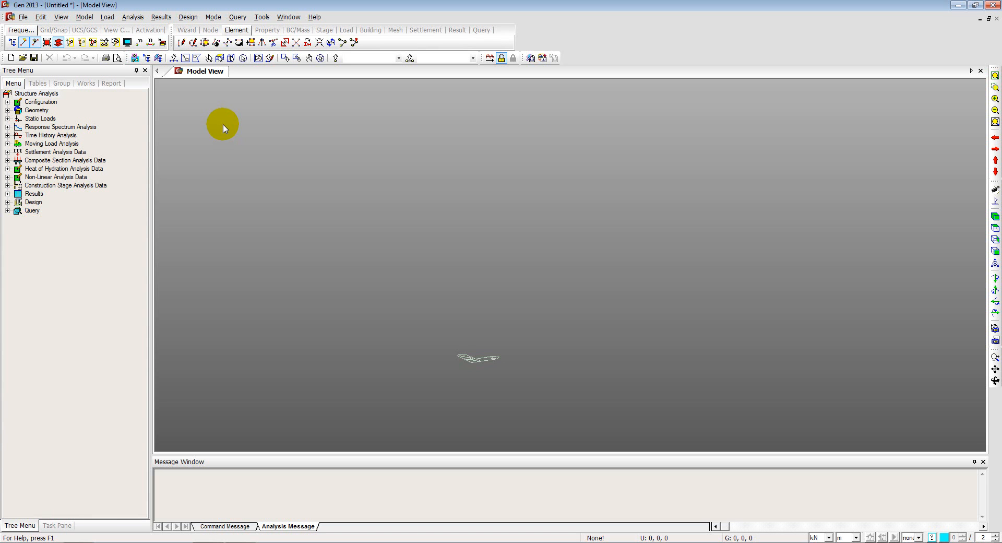
Consult the frame drawing in the PDF and add beam segments of 2, 2, 4 and 2 m in the Beam Wizard
key(alt+Tab)
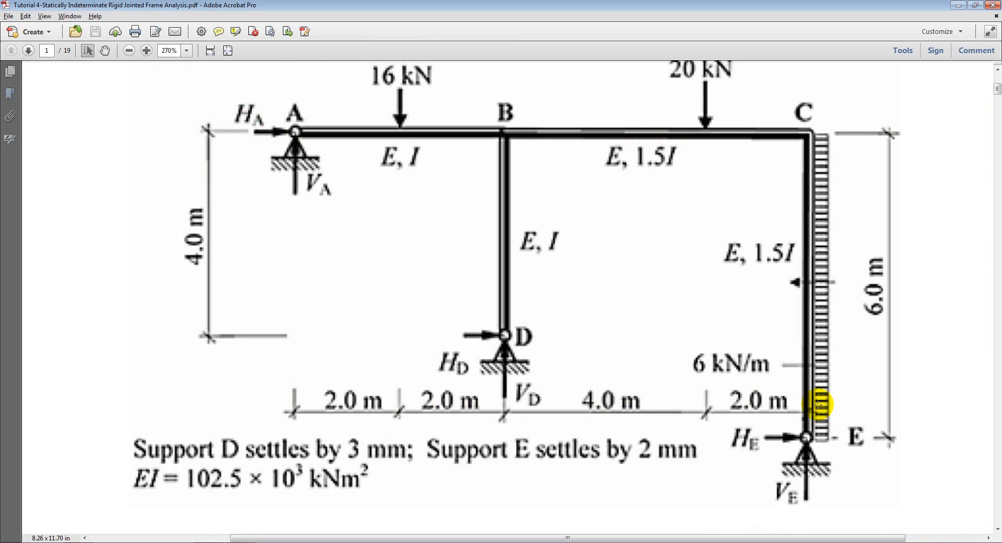
key(alt+Tab)
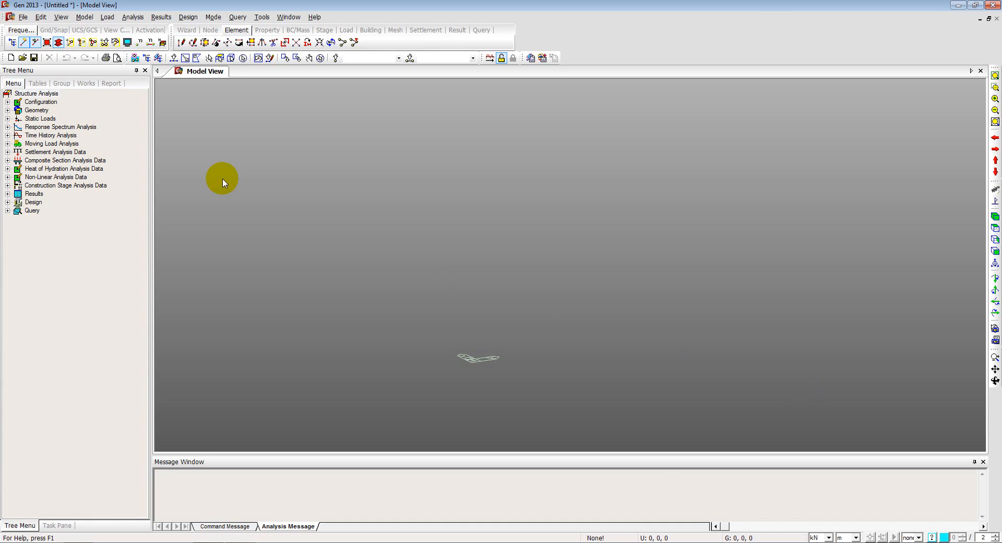
click(84, 17)
mouse_move(156, 44)
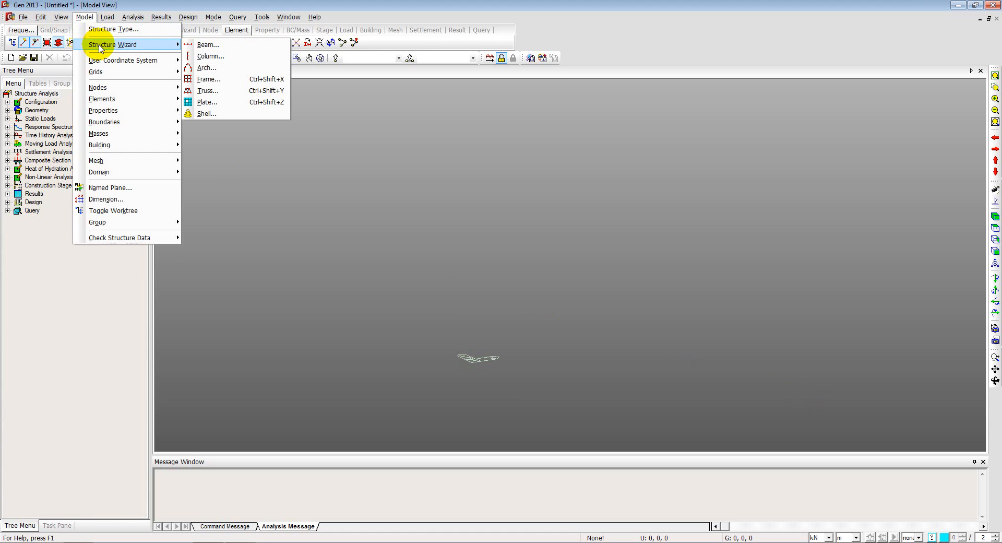
click(197, 45)
click(133, 63)
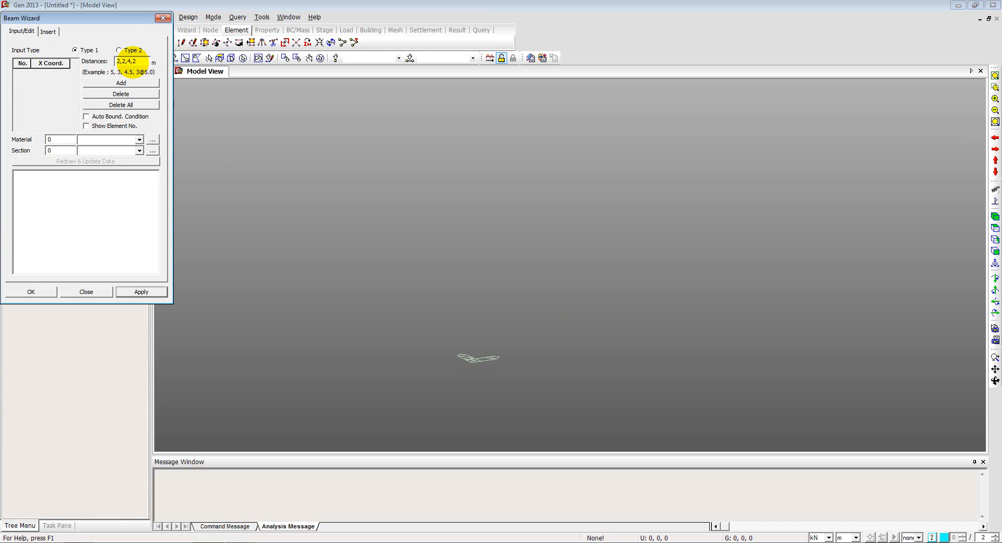
click(99, 83)
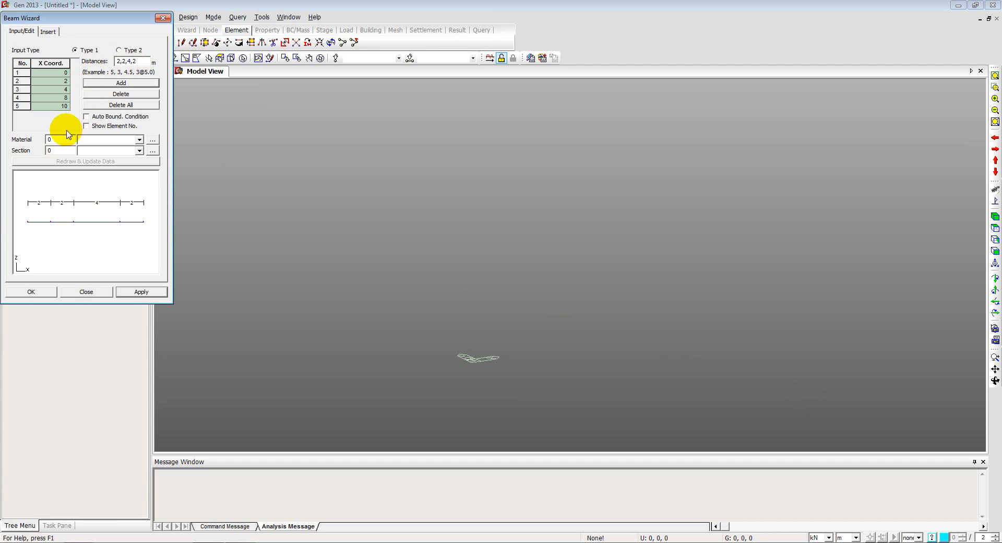
Assign material 1 and section 1 to the wizard beam and generate it in the model
double_click(49, 139)
text(1)
double_click(48, 150)
text(1)
click(22, 292)
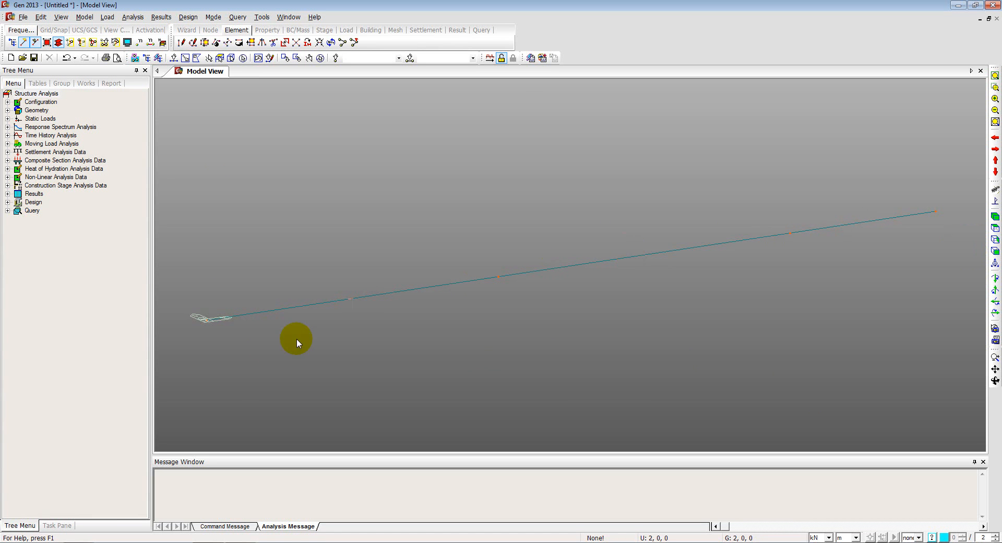
click(995, 253)
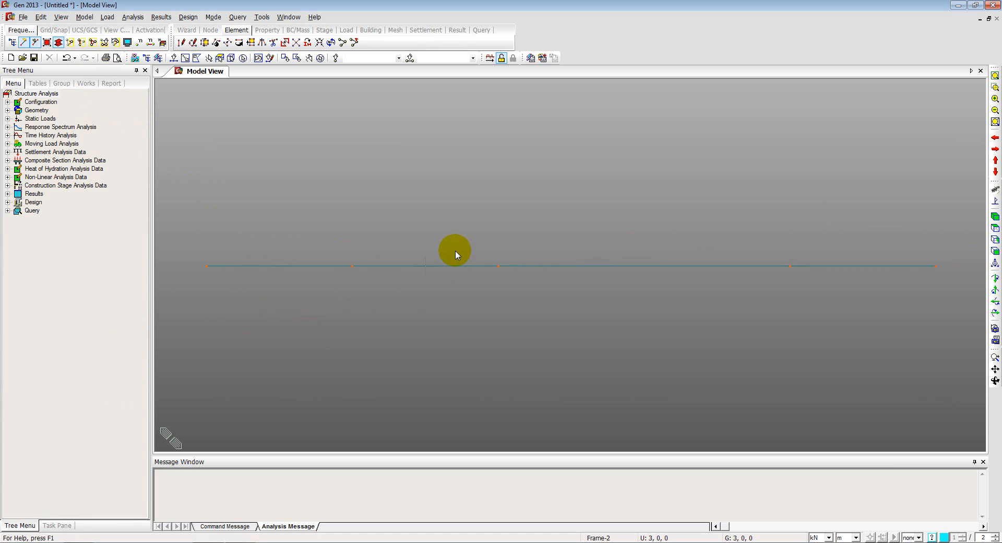
Extrude the beam's middle node B into a column element with a translation of 0, 0, -4 m, following the PDF drawing
mouse_move(456, 252)
mouse_move(401, 280)
key(alt+Tab)
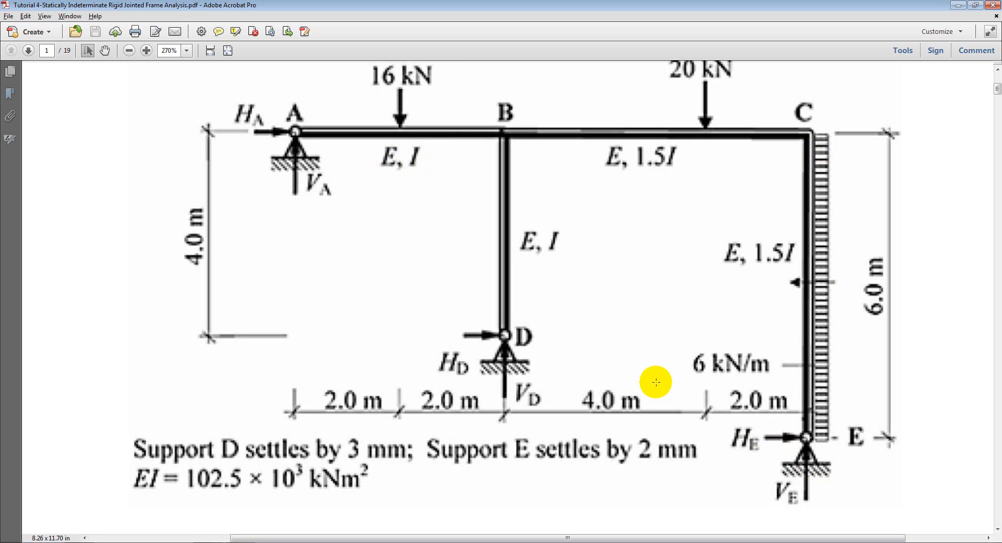
key(alt+Tab)
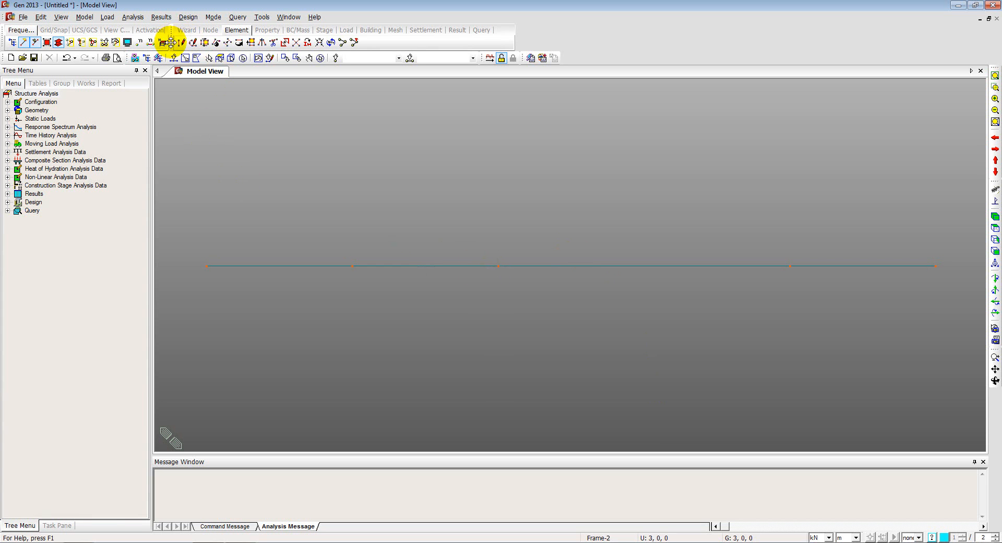
click(85, 17)
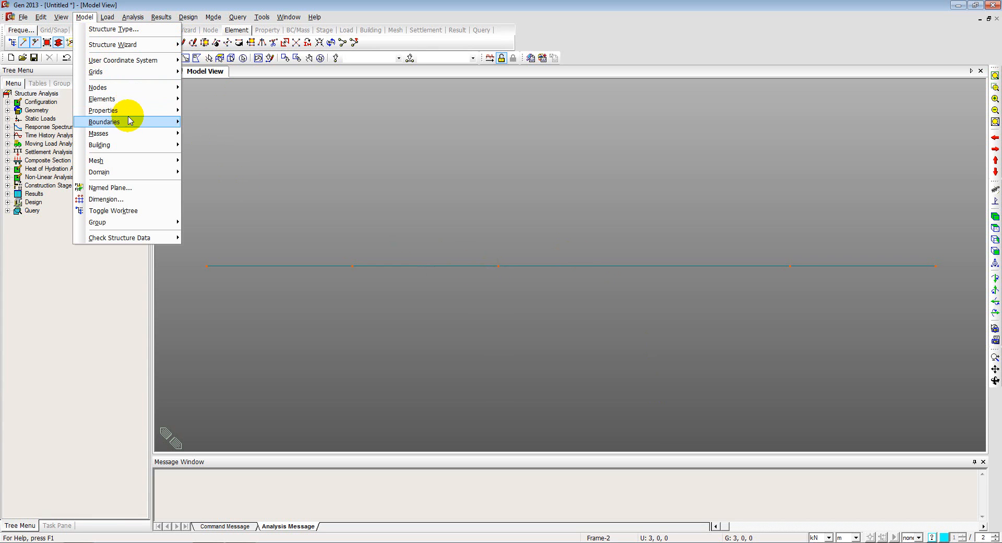
mouse_move(174, 100)
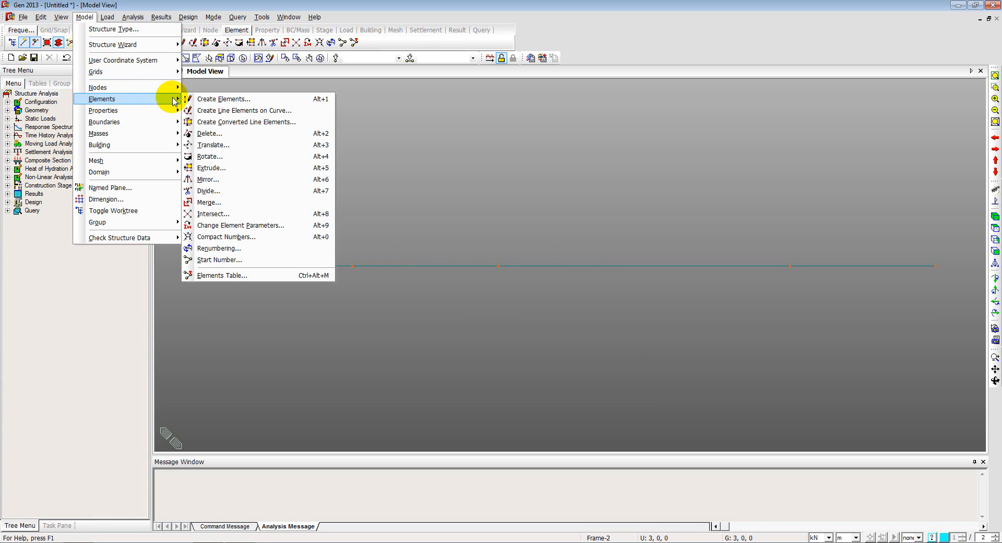
click(217, 168)
click(174, 58)
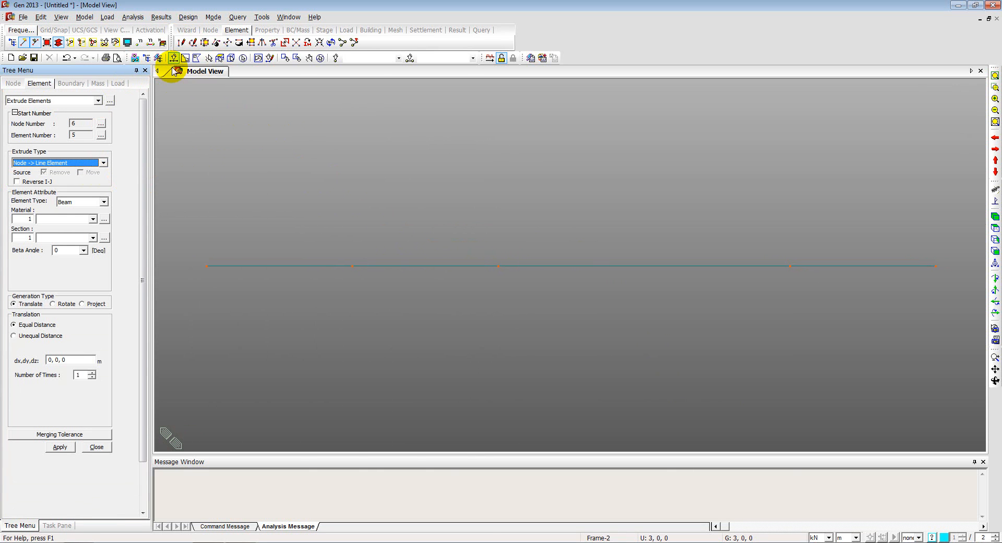
click(499, 265)
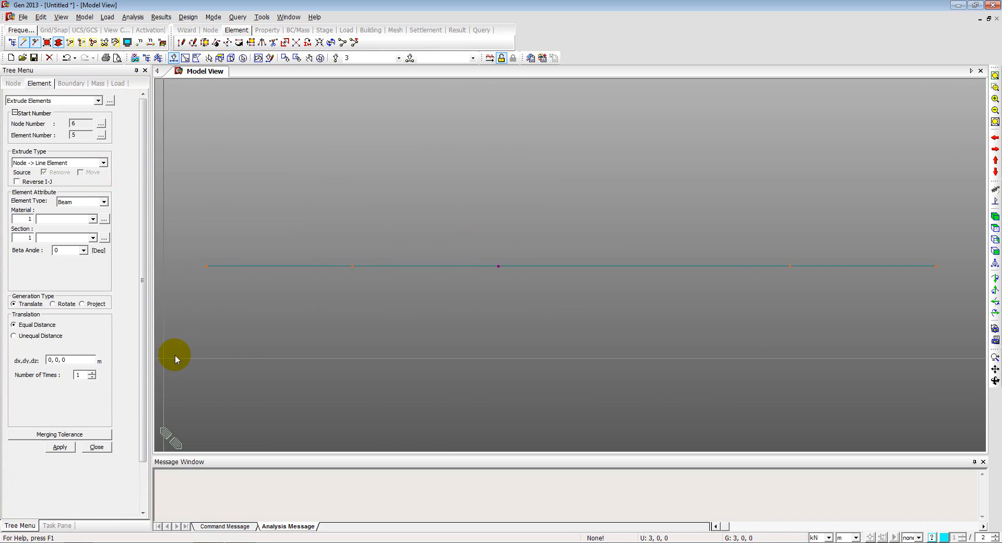
click(66, 357)
key(alt+Tab)
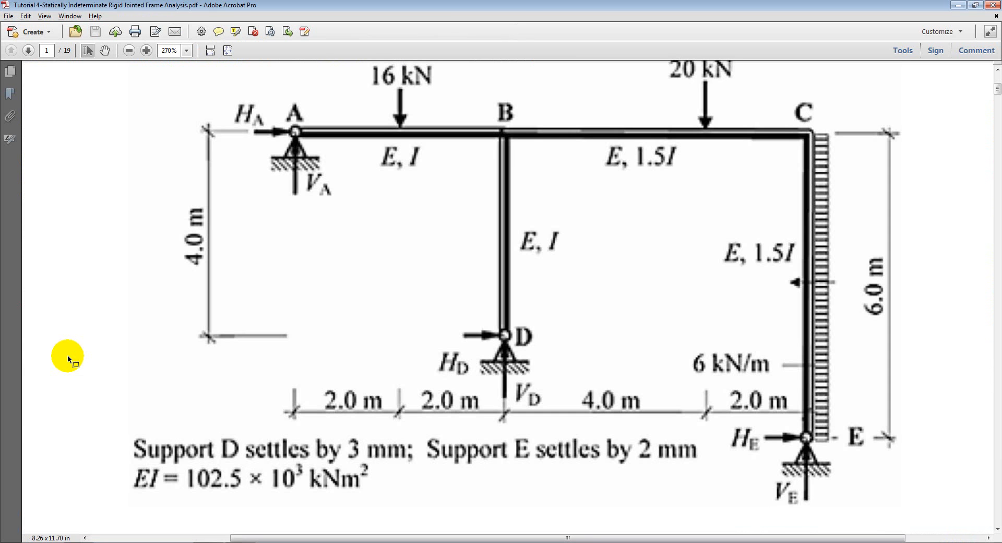
key(alt+Tab)
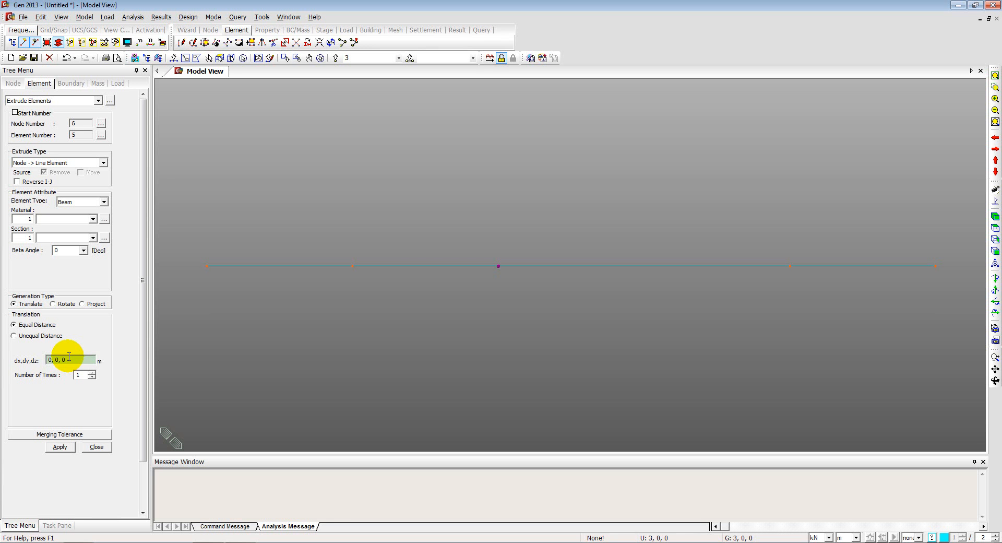
drag(66, 360, 62, 361)
text(-4)
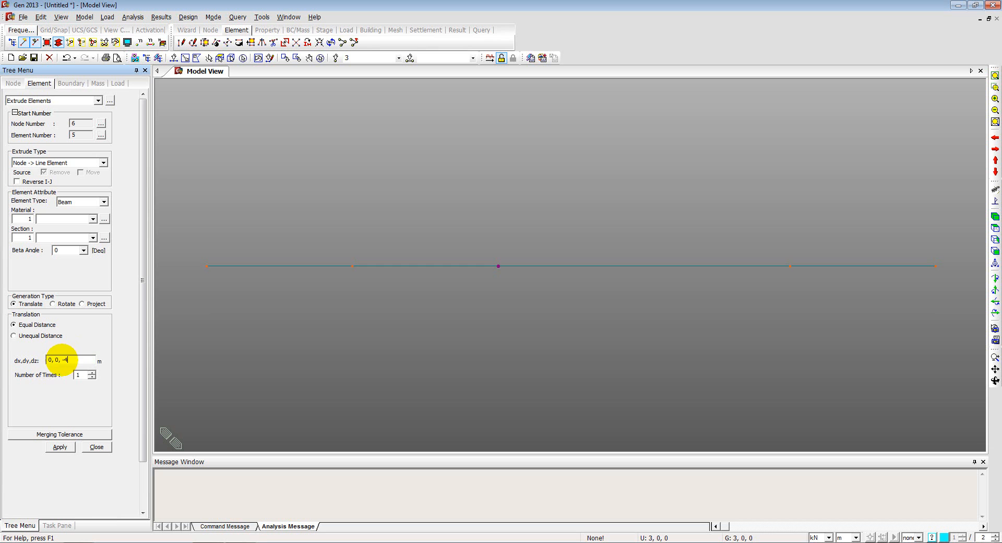
click(60, 447)
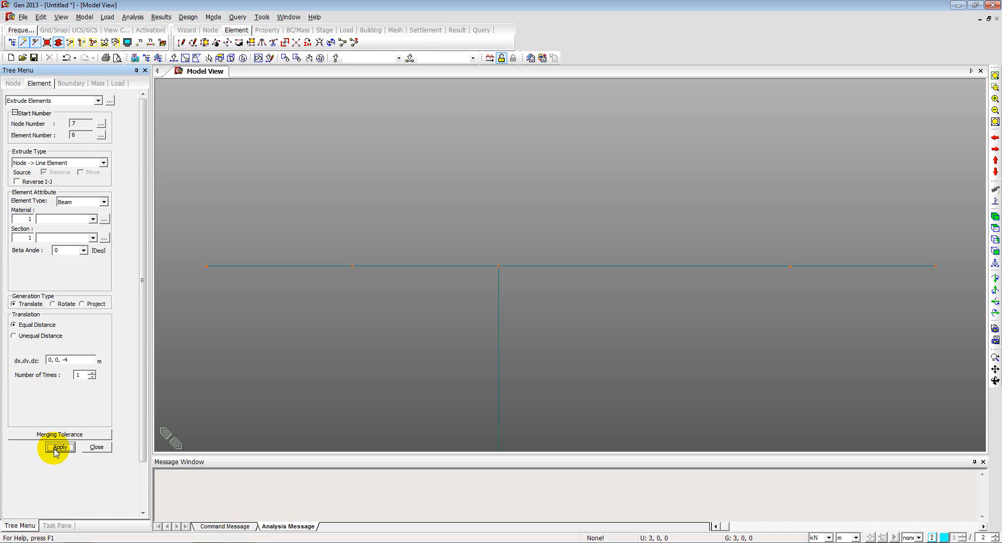
Extrude the beam's right end node C into a column element with a translation of 0, 0, -6 m
click(174, 57)
drag(912, 250, 954, 285)
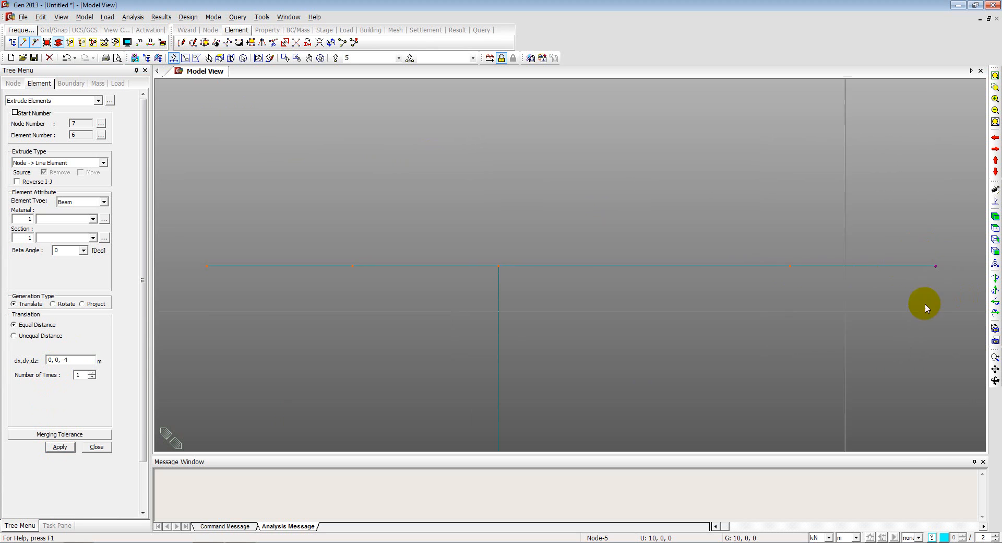
click(73, 360)
key(BackSpace)
text(6)
click(60, 447)
click(996, 251)
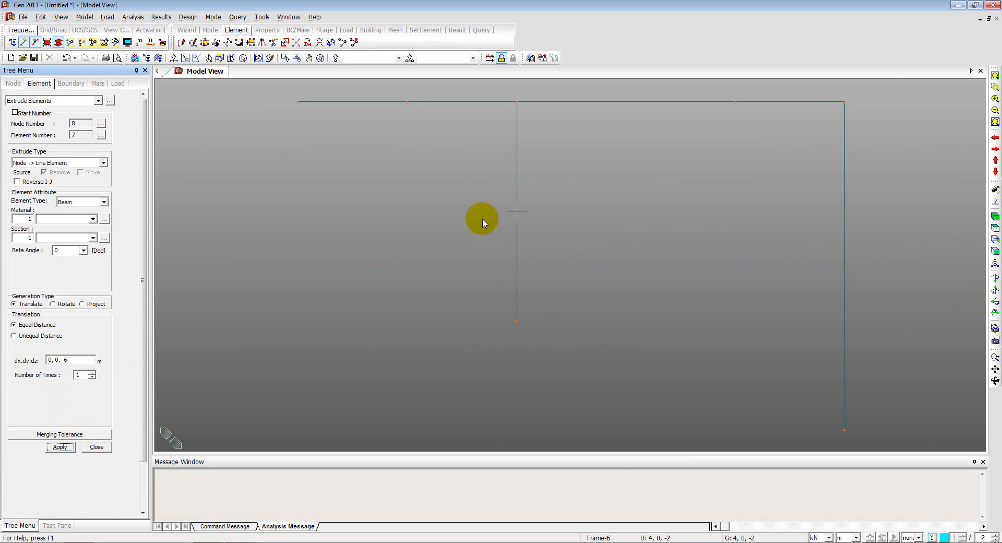
click(96, 448)
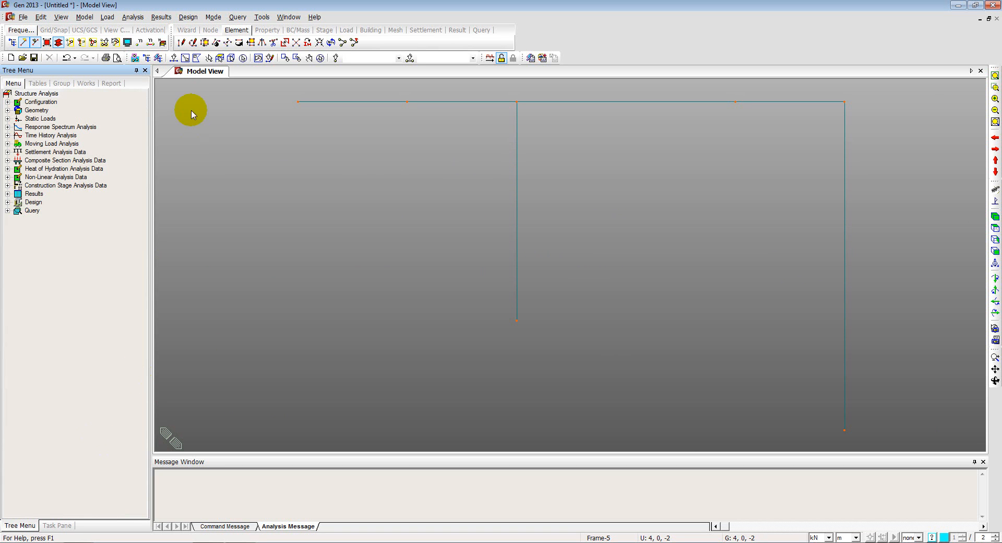
Add a material with the User Defined design type and name it Material 1
click(91, 20)
mouse_move(130, 109)
click(191, 113)
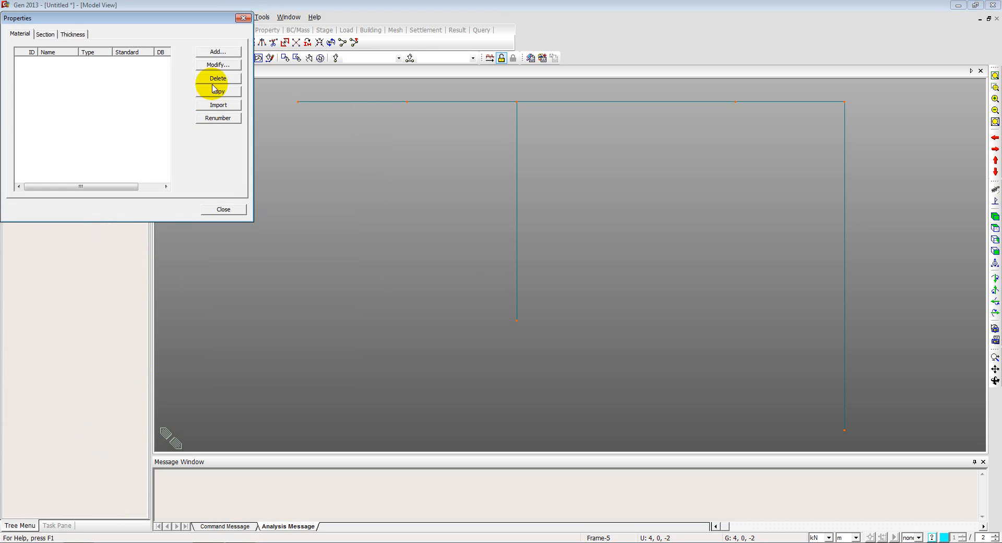
click(219, 52)
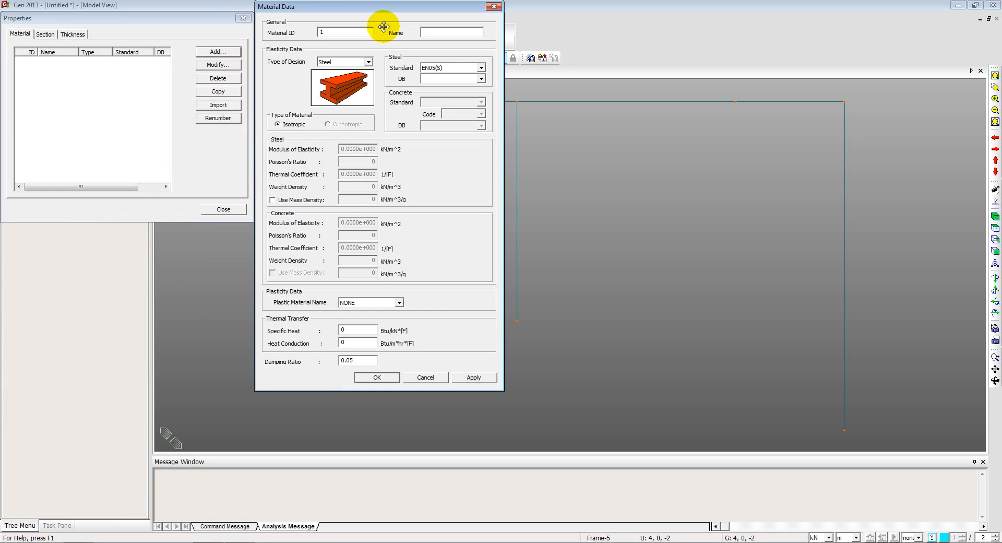
click(349, 62)
click(340, 80)
click(432, 30)
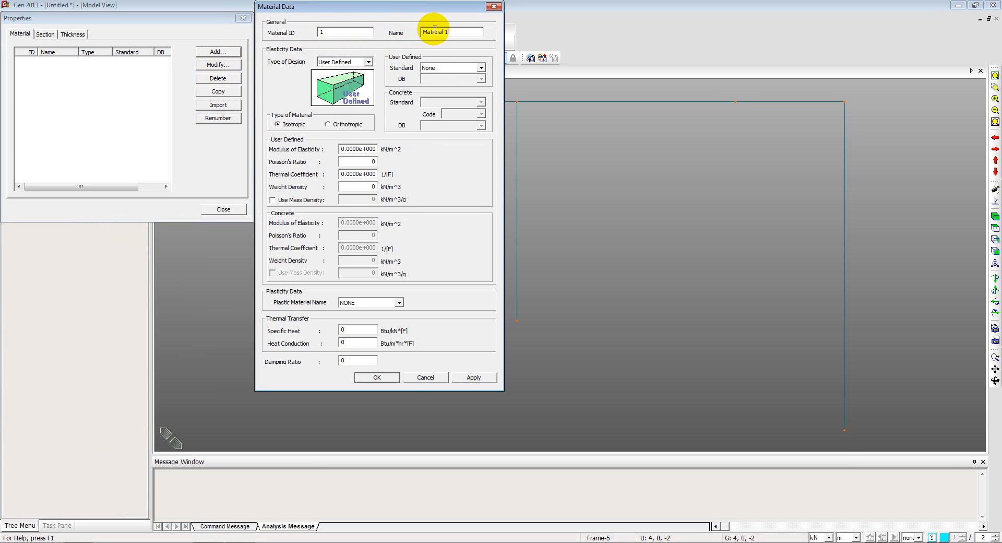
Set the modulus of elasticity of Material 1 to 102.5e+003 kN/m^2, matching the PDF, and save the material
drag(360, 149, 331, 149)
text(1.)
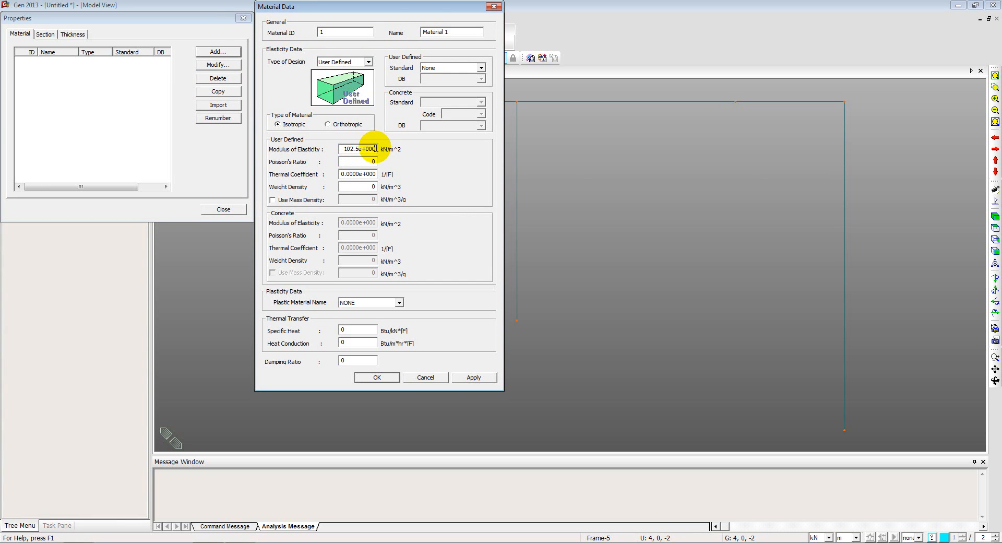
drag(374, 149, 378, 149)
key(alt+Tab)
key(Tab)
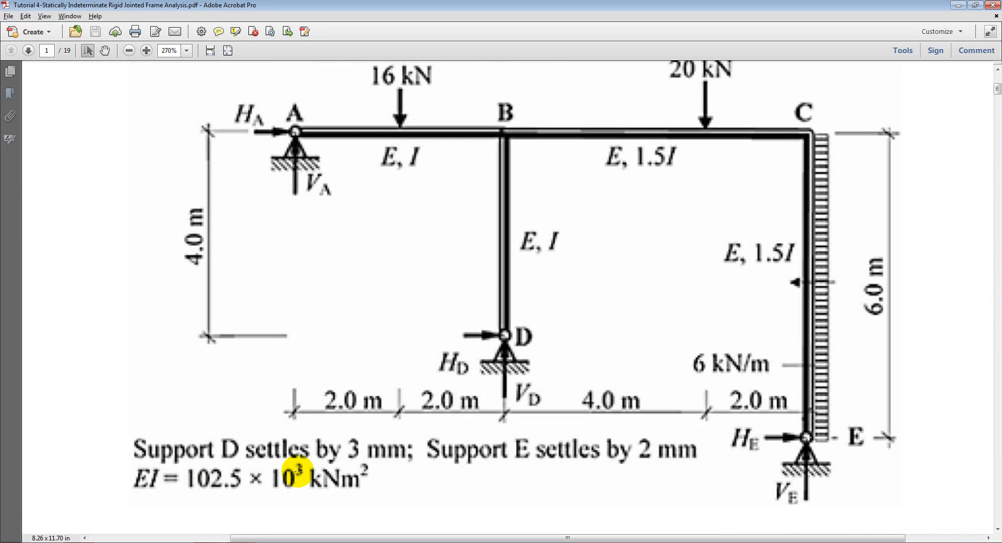
key(alt+Tab)
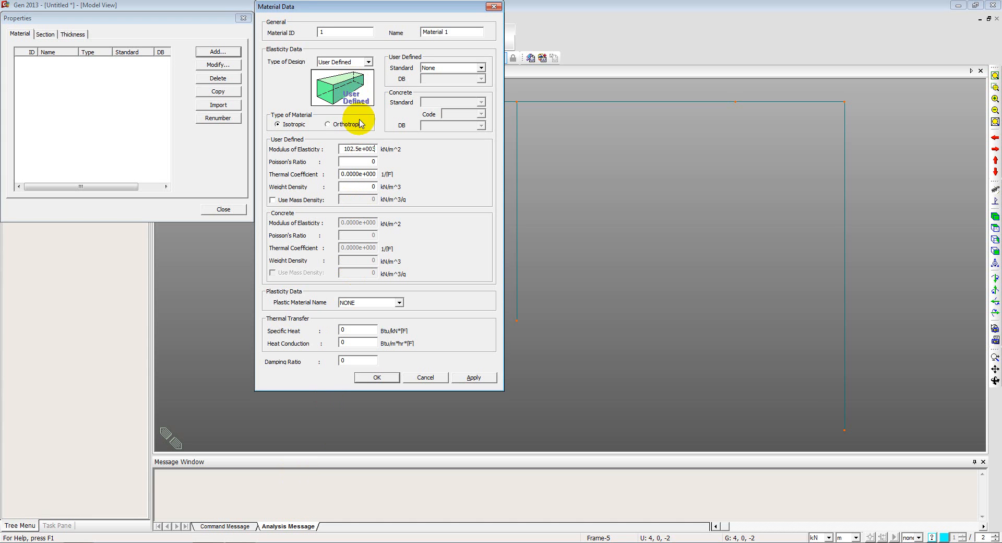
click(377, 377)
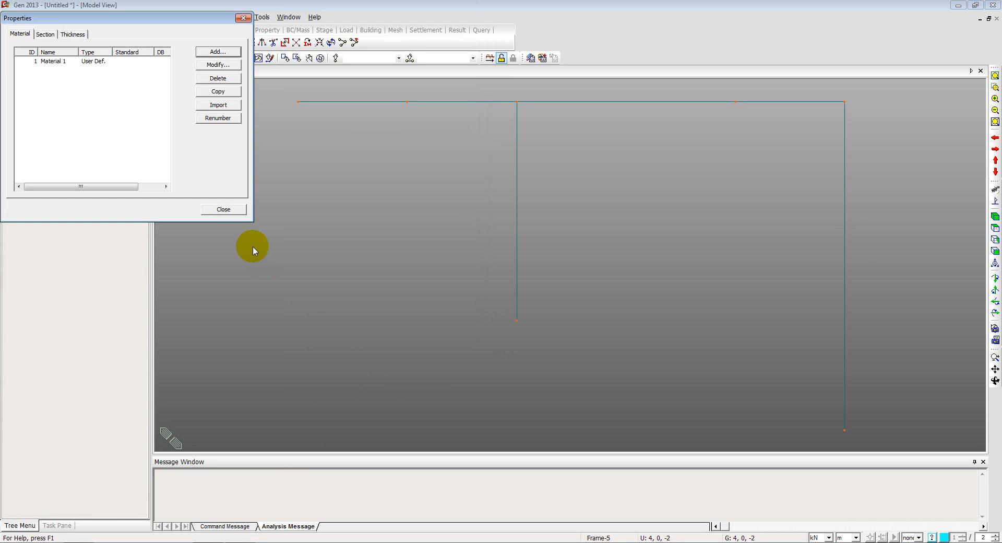
click(232, 208)
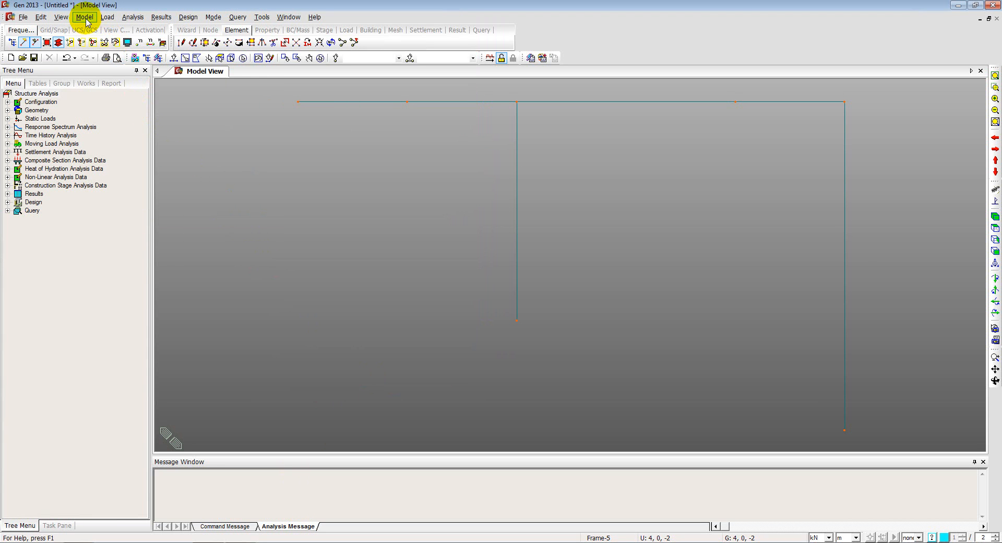
Start a new I-Section in the section properties, defined by directly entered property values
click(85, 19)
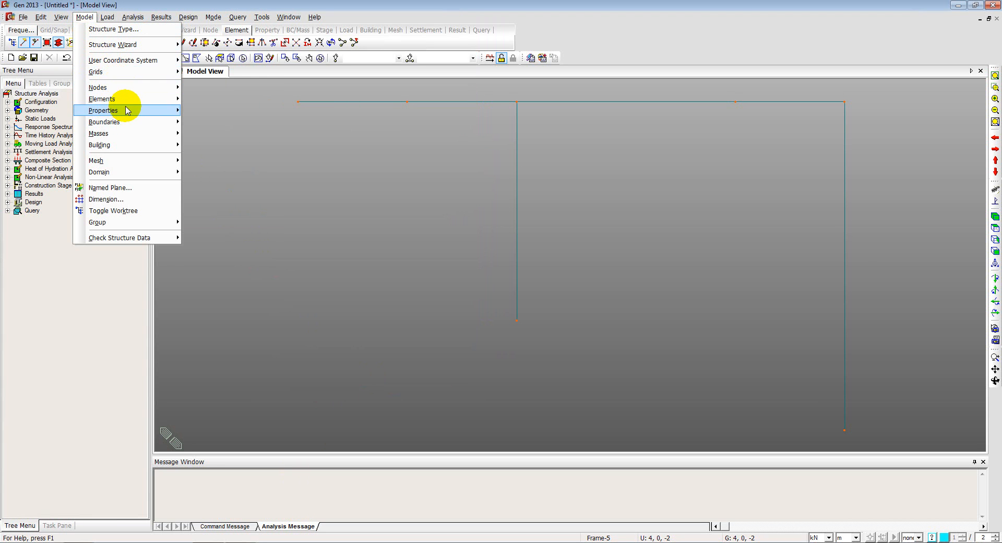
mouse_move(128, 111)
click(198, 197)
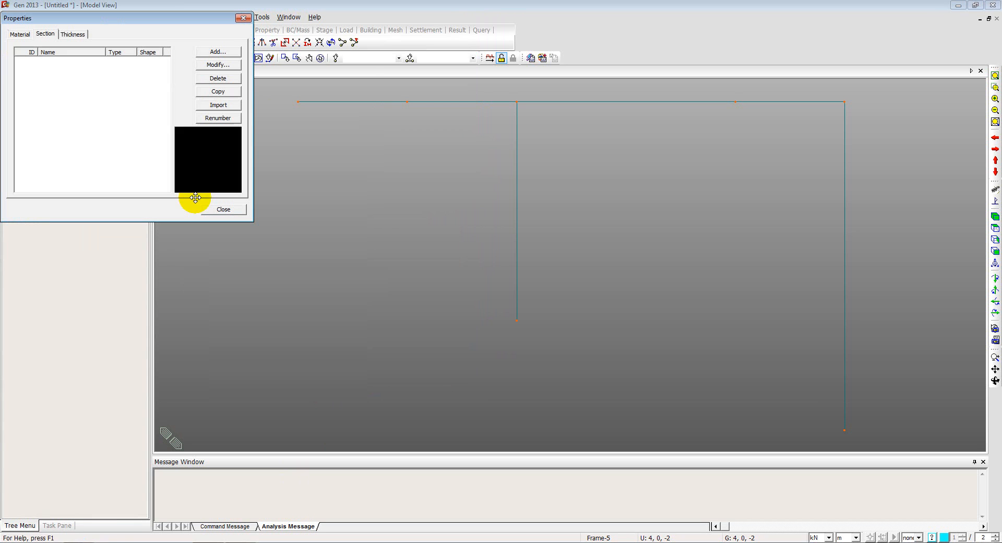
click(210, 53)
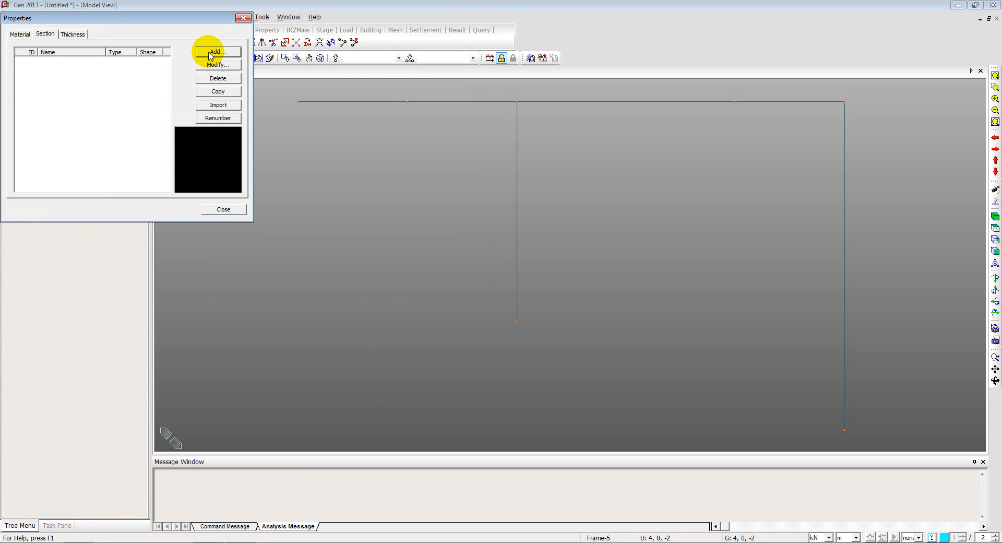
click(301, 71)
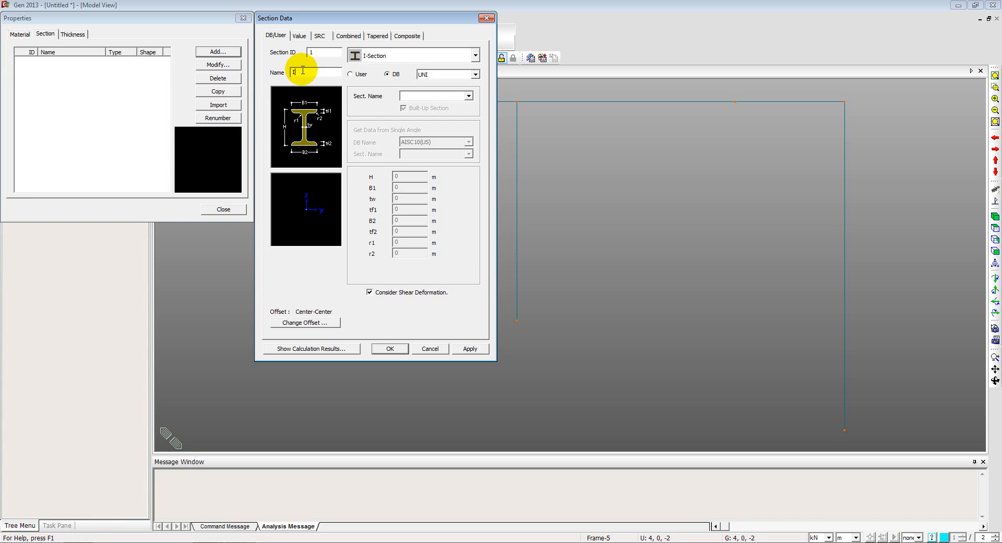
click(398, 55)
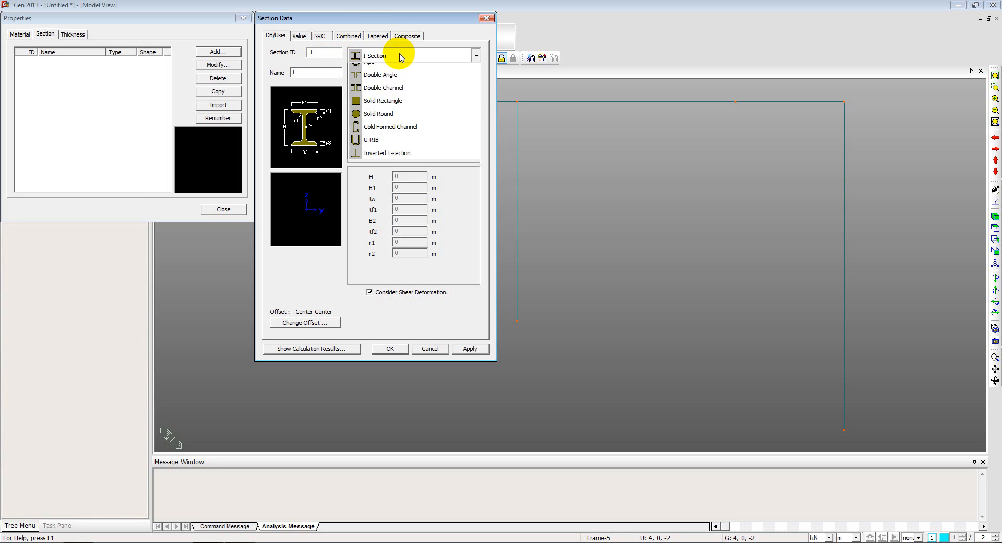
click(301, 37)
click(300, 37)
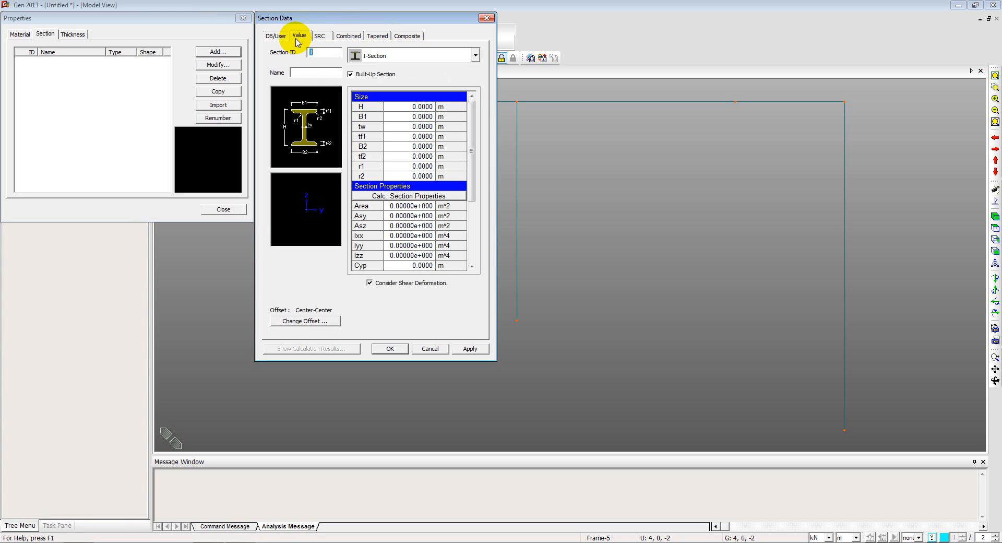
click(405, 235)
click(403, 257)
click(400, 208)
click(402, 219)
click(403, 246)
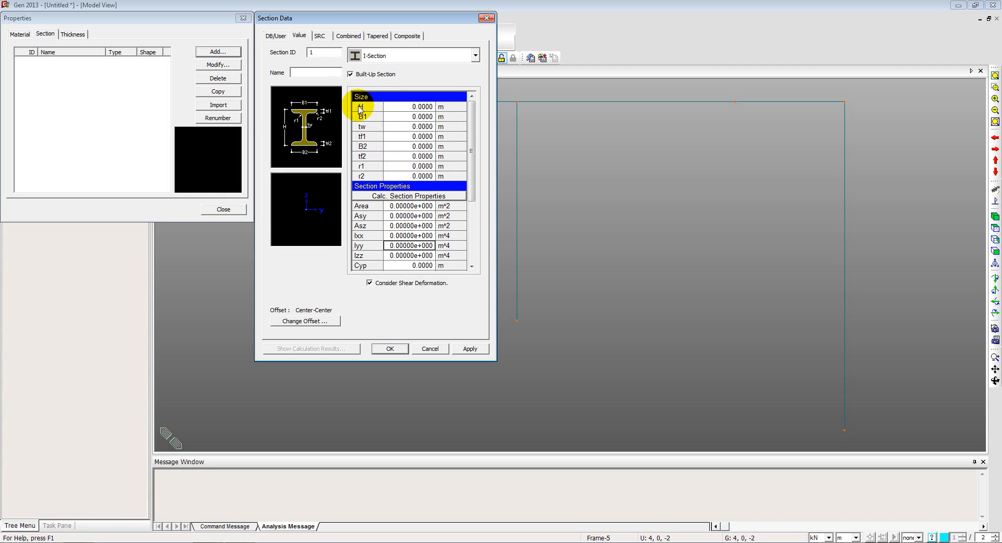
drag(415, 106, 415, 167)
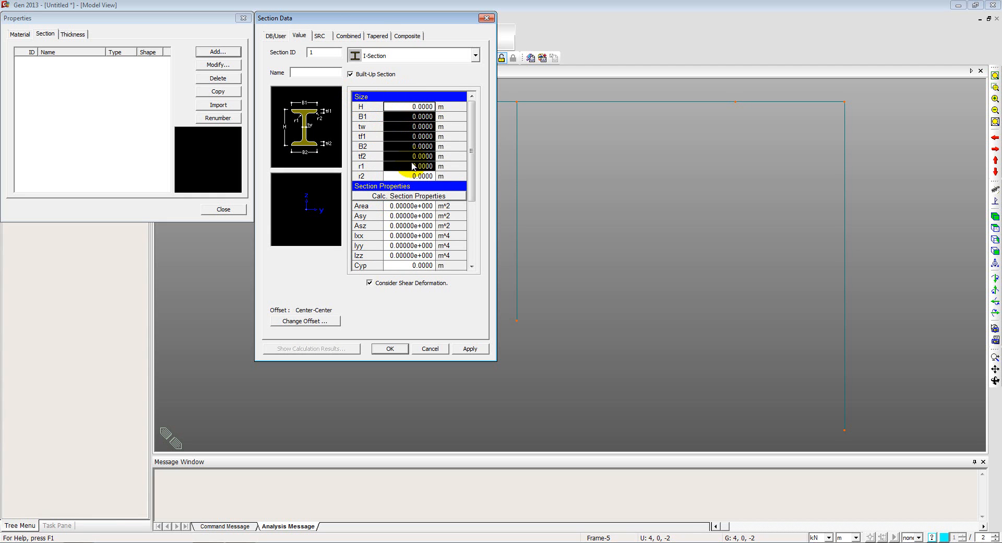
Name the section I and set its moment of inertia Iyy to 1 m^4
click(312, 72)
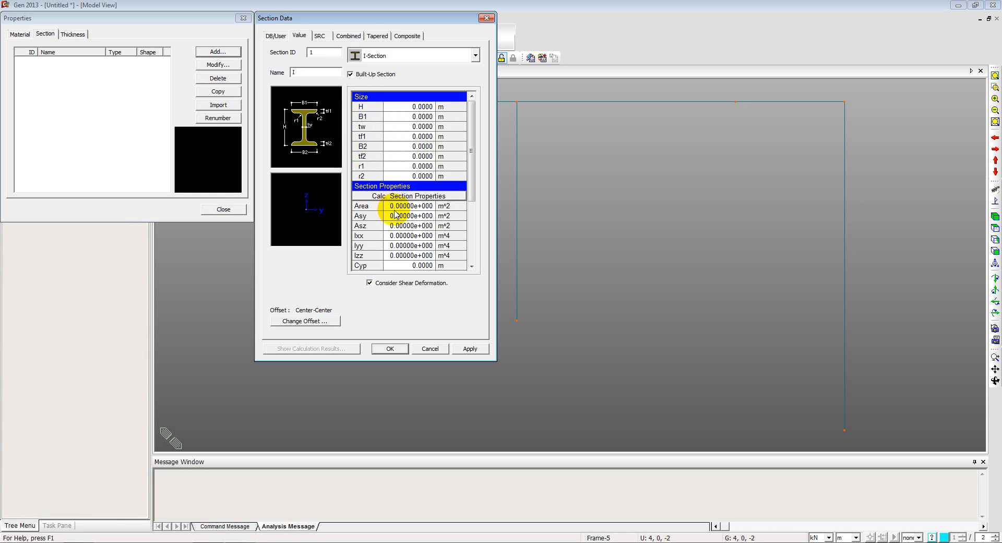
click(398, 246)
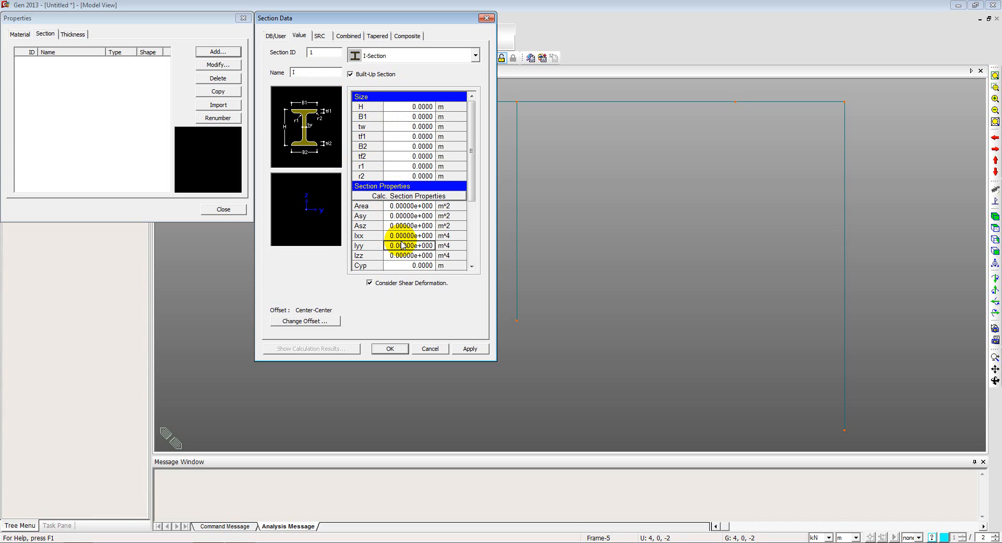
text(1)
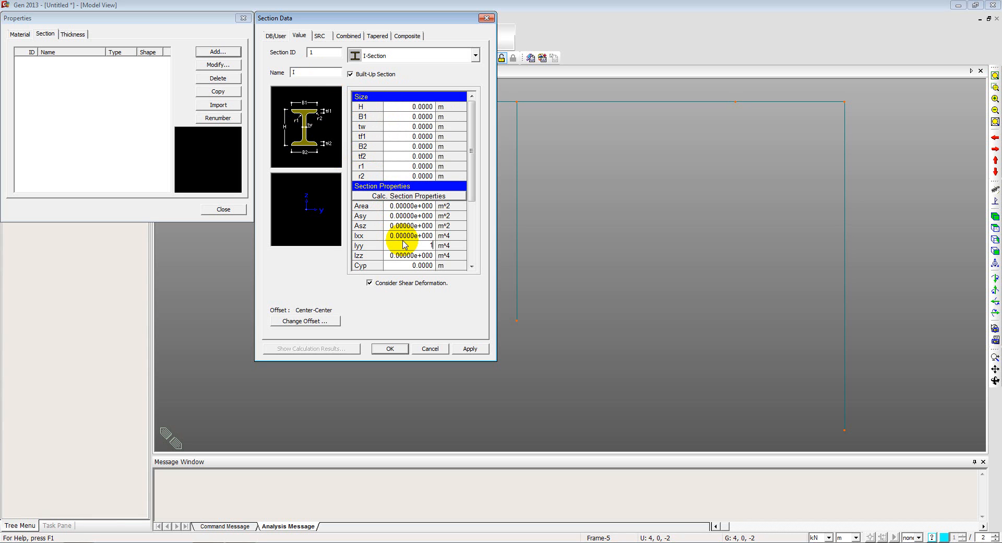
click(412, 256)
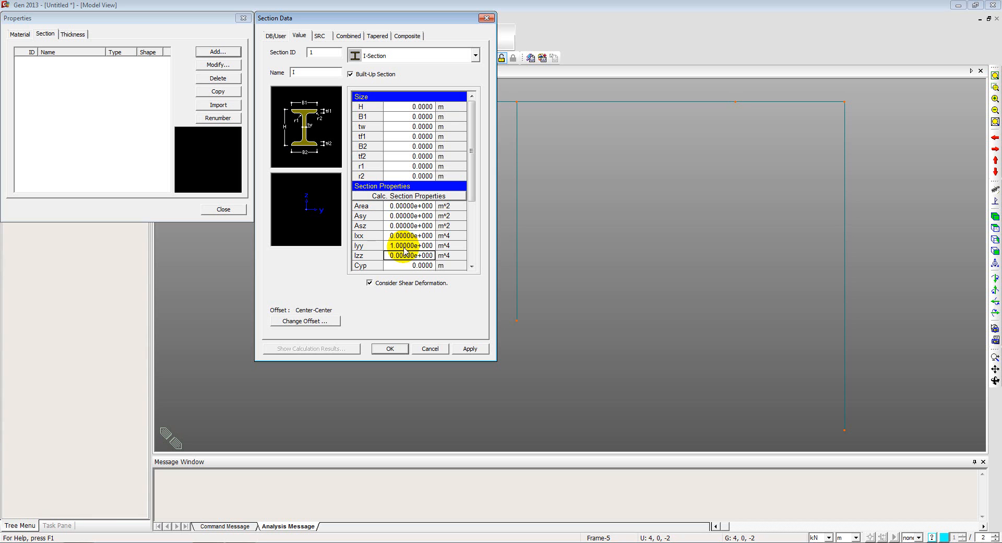
Set the area of section I to 100 m^2 and save the section, keeping the section definition open for another one
click(386, 249)
click(395, 206)
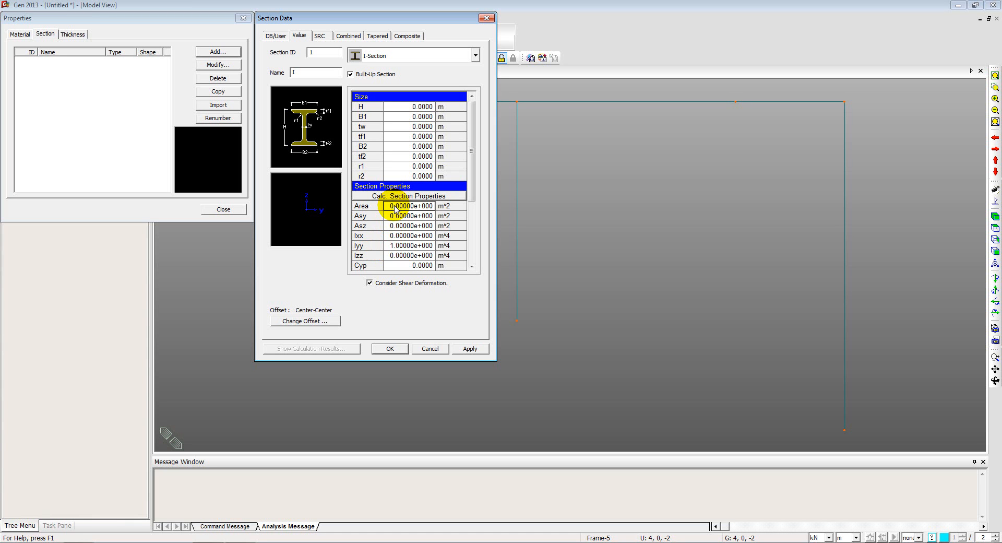
drag(415, 21, 256, 36)
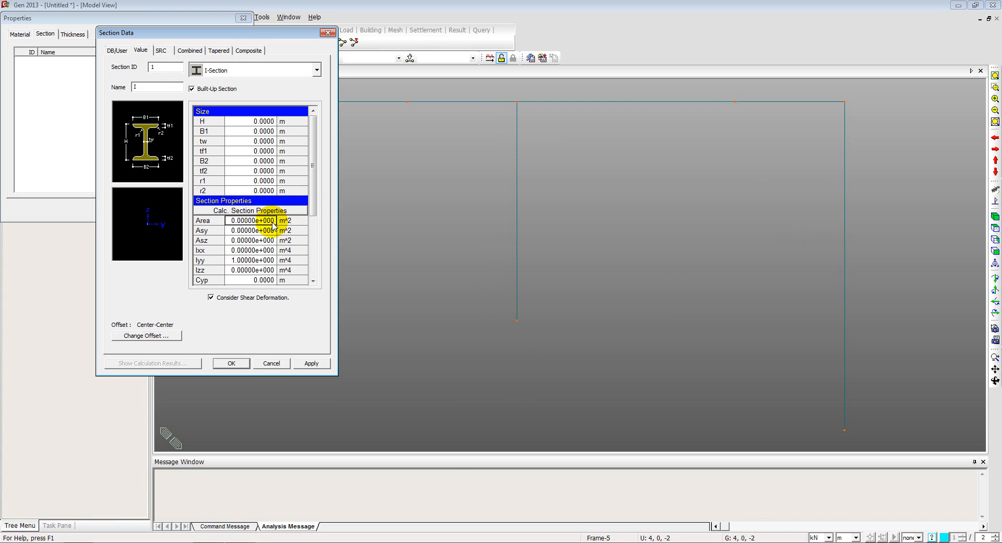
text(1.)
text(00)
click(260, 240)
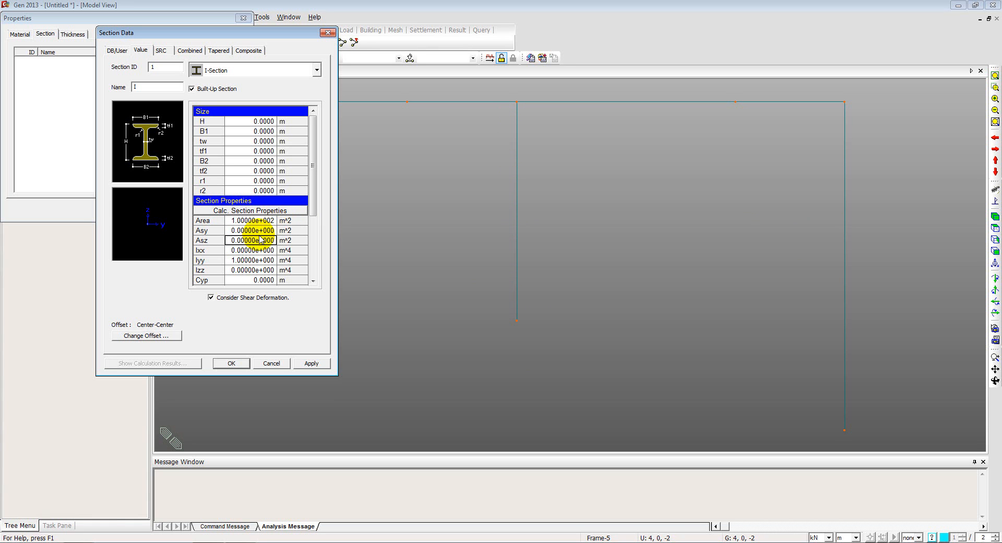
click(253, 220)
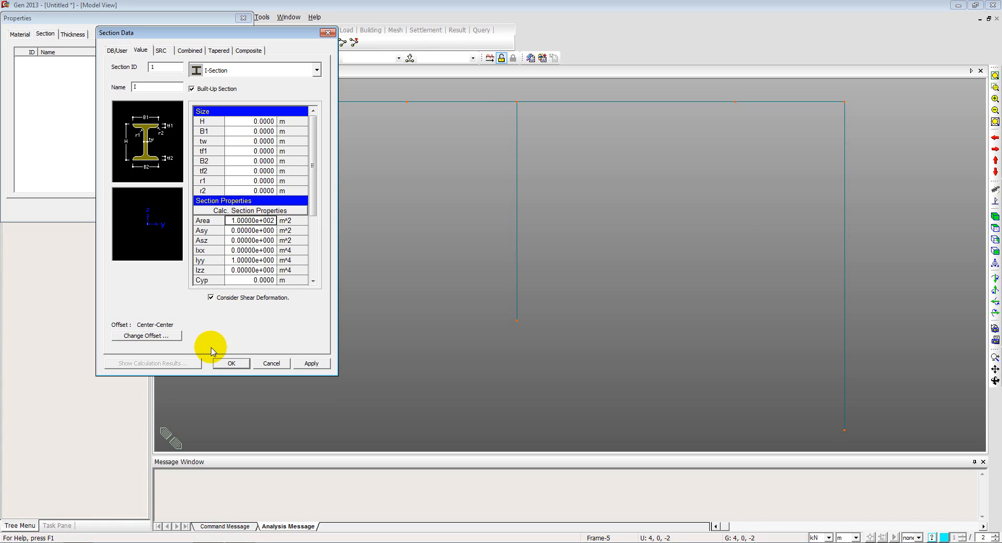
drag(275, 33, 552, 7)
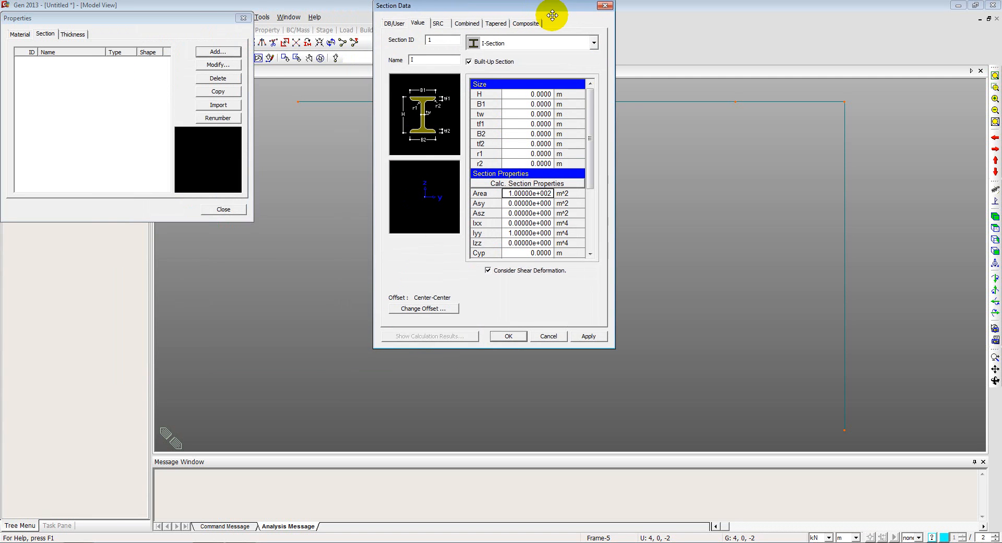
click(588, 338)
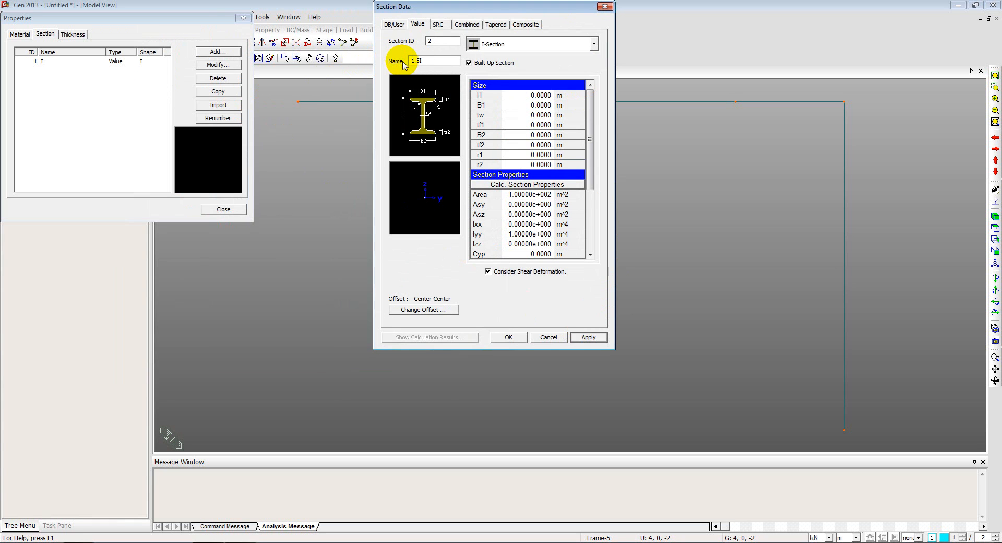
Define a second section named 1.5I with an Iyy of 1.5 m^4, save it and finish the section properties
click(536, 235)
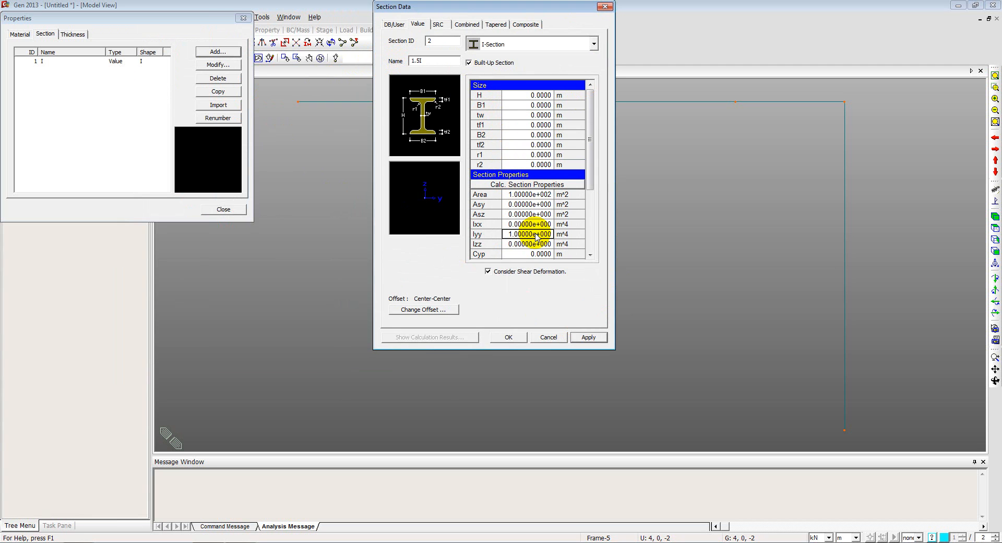
text(1)
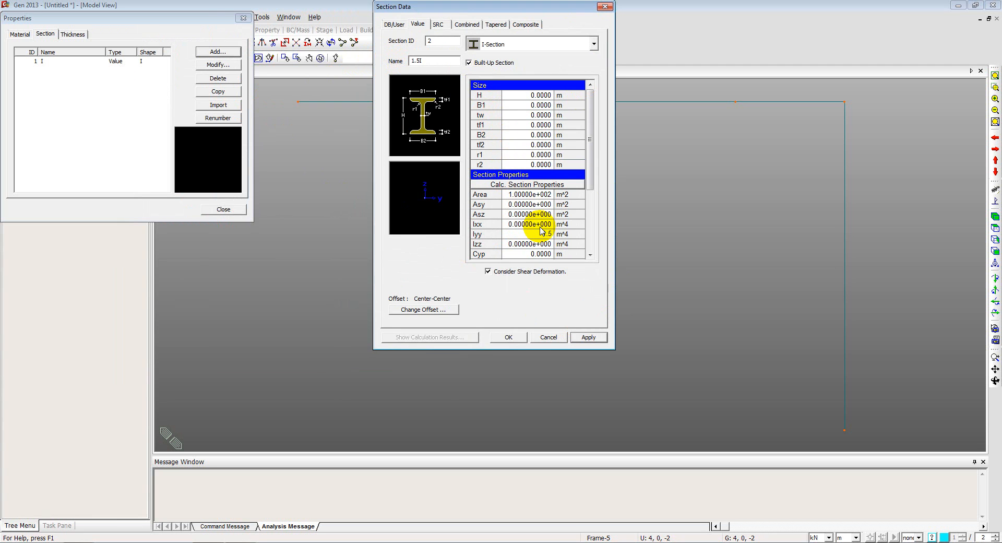
text(.5)
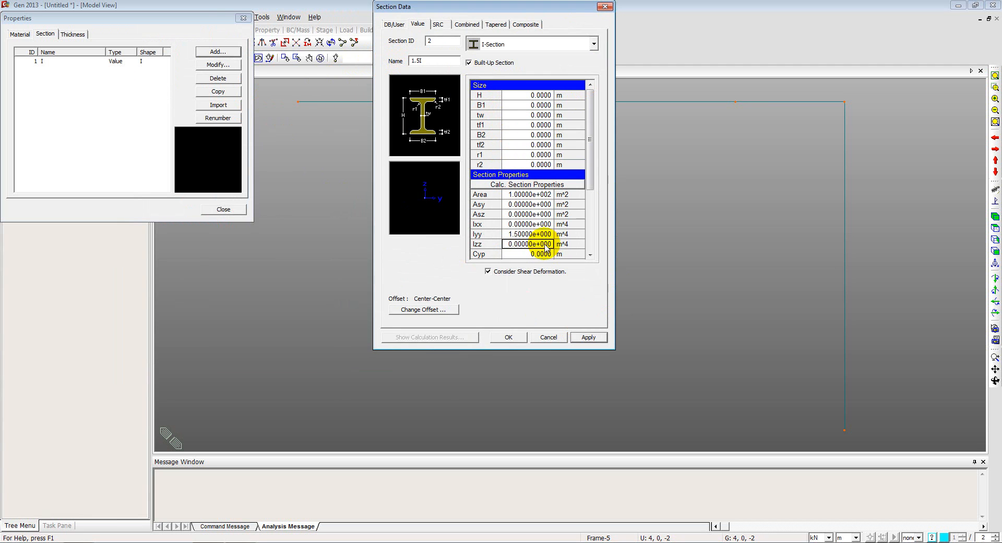
click(543, 244)
click(503, 337)
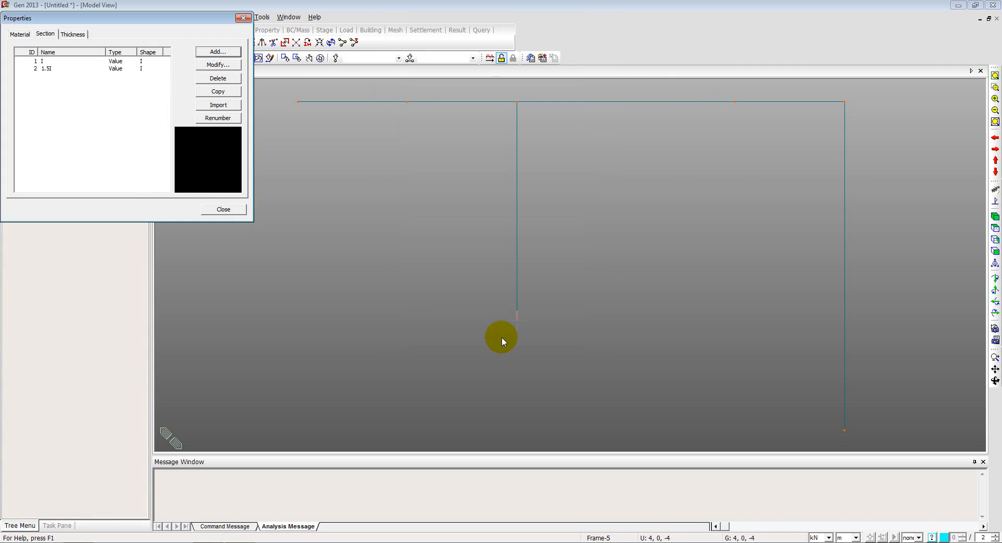
click(219, 208)
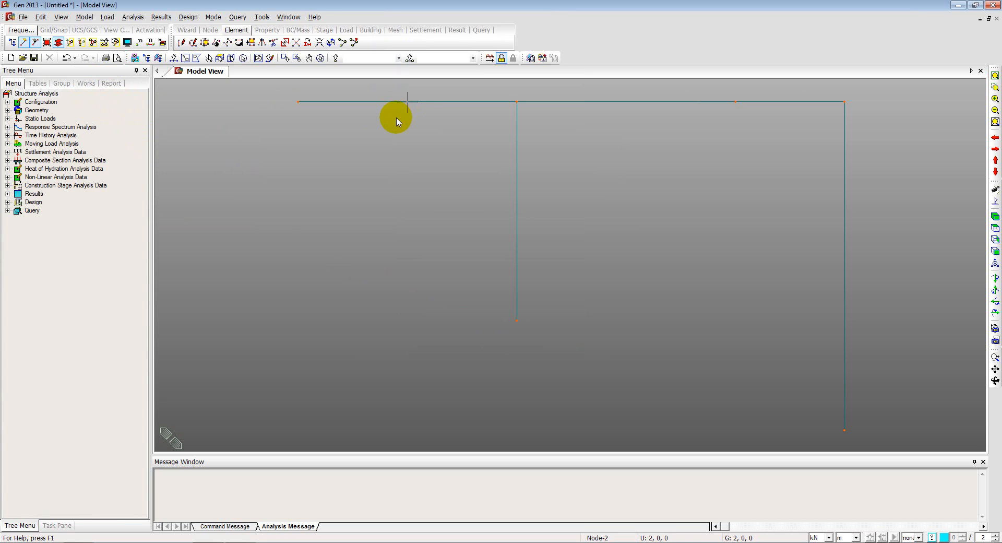
Review the sections in the works tree and check which elements are assigned to section I, clearing the selection when done
mouse_move(396, 122)
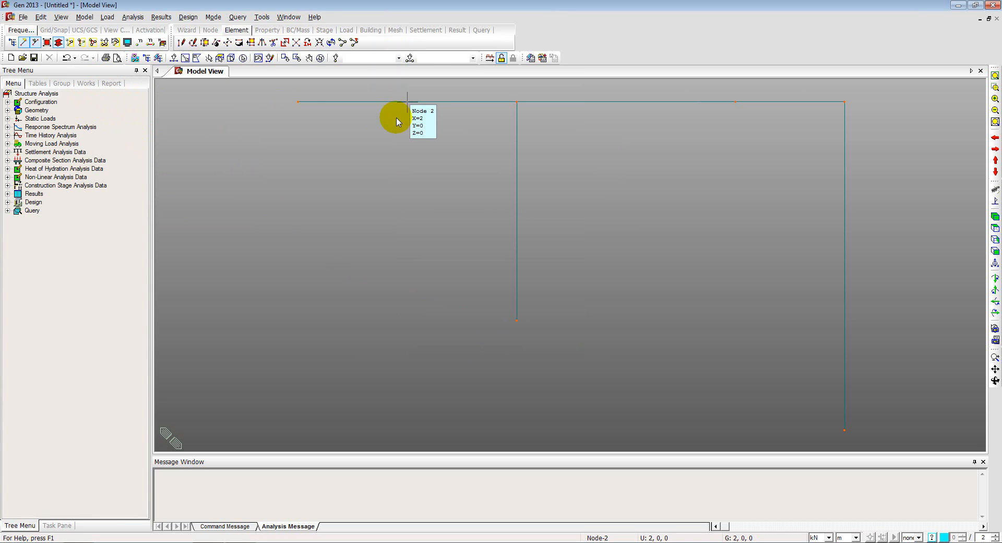
click(87, 83)
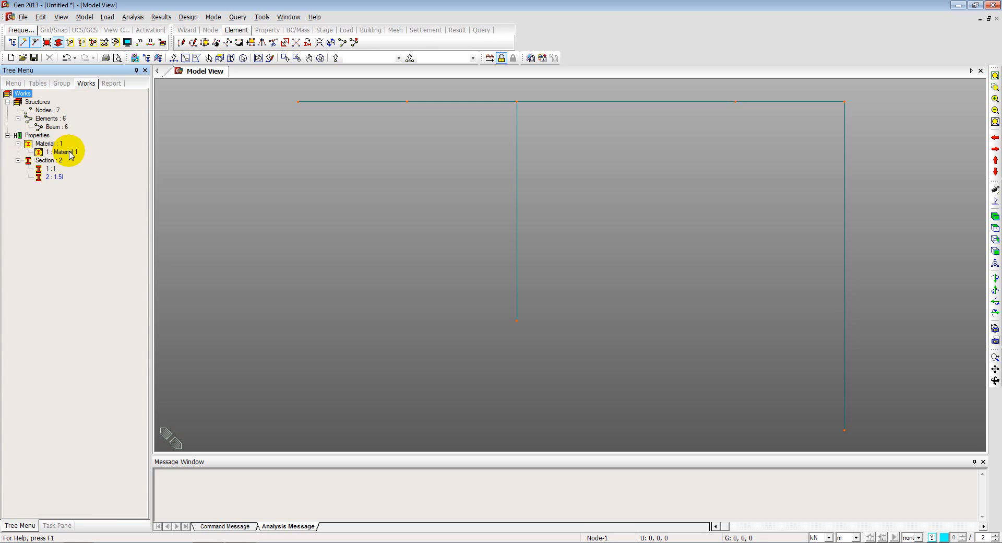
click(51, 169)
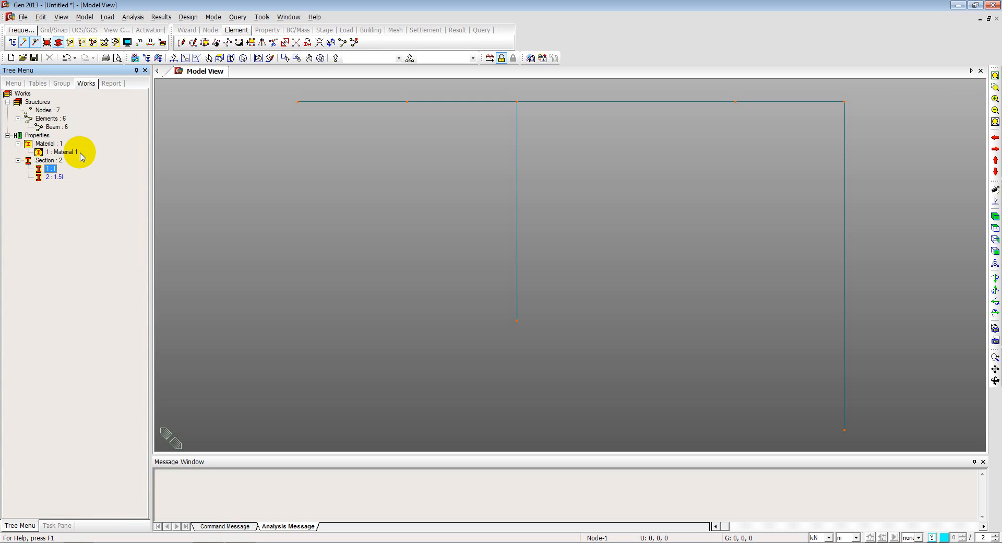
click(54, 177)
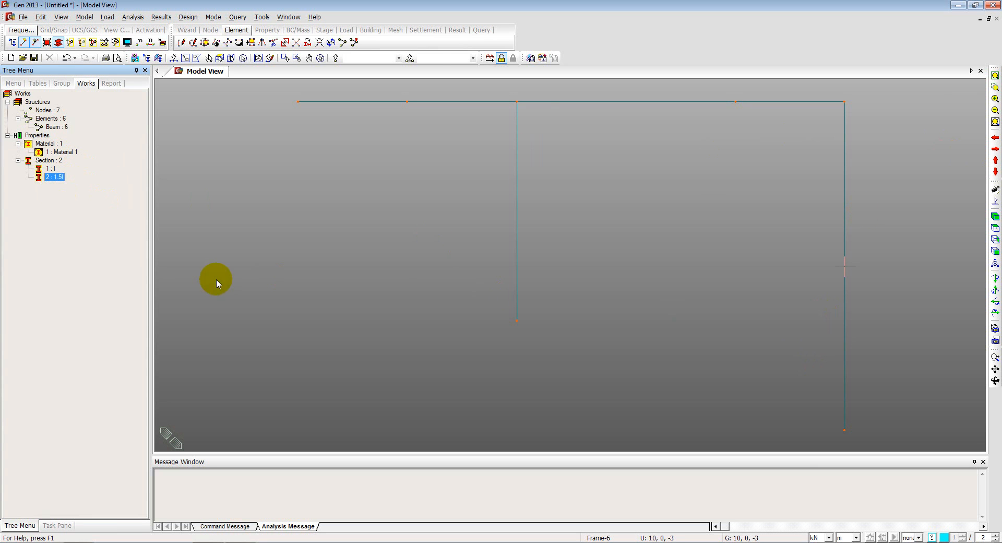
click(51, 168)
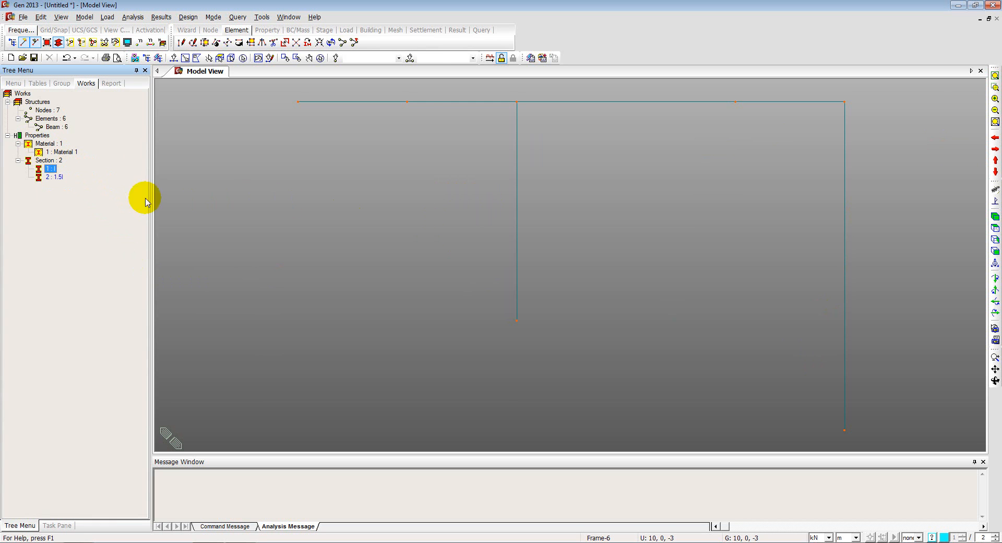
double_click(53, 170)
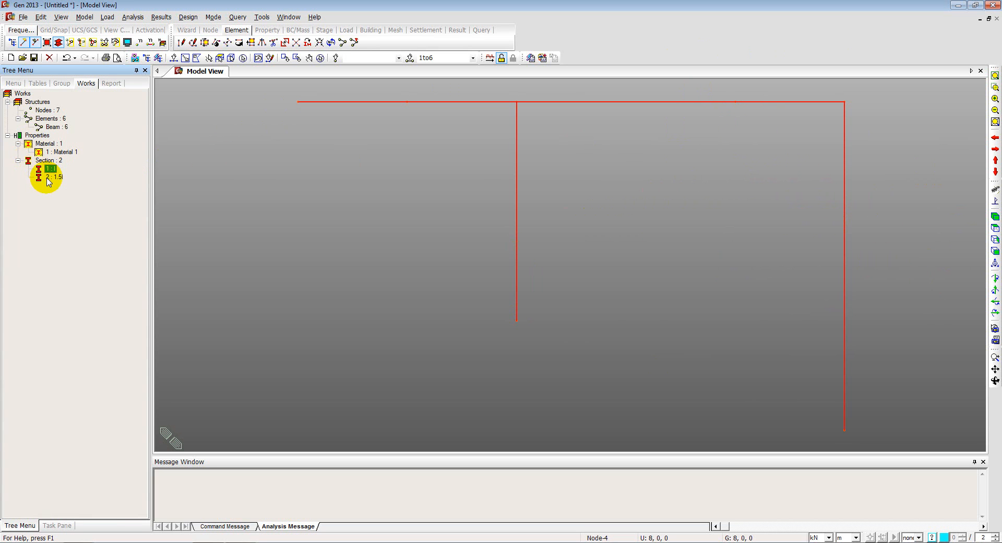
click(320, 58)
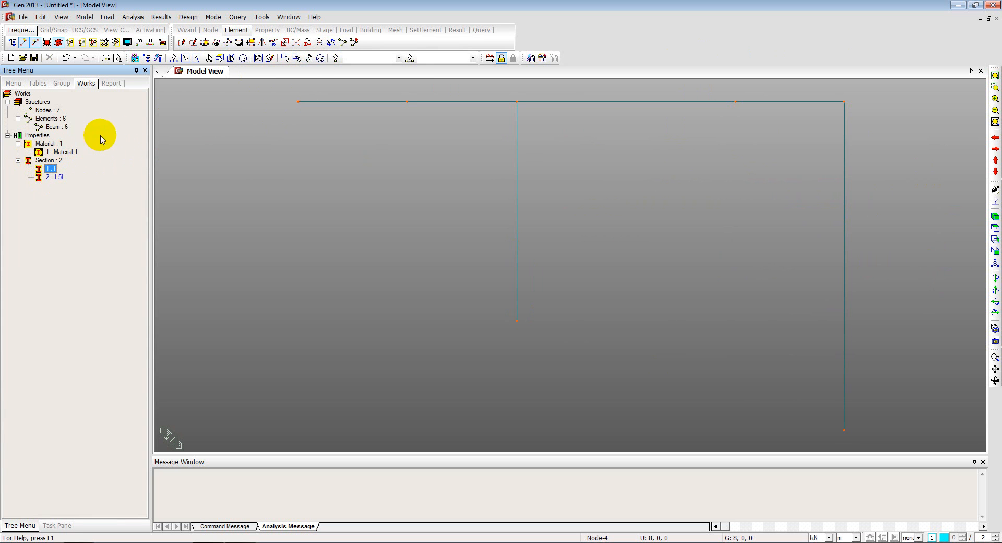
Assign section 1.5I to the 6 m column at the beam's right end and the two beam elements between the columns
click(172, 59)
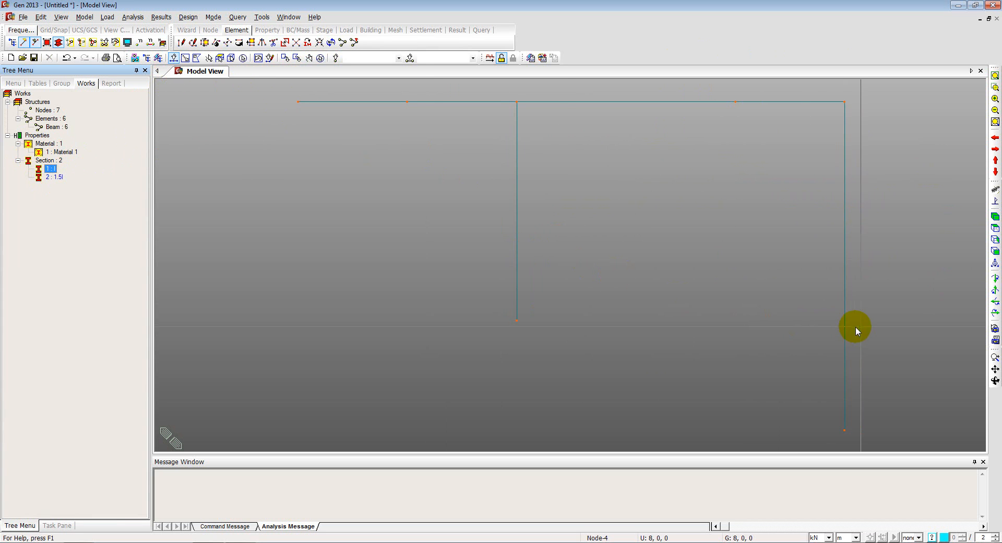
click(844, 303)
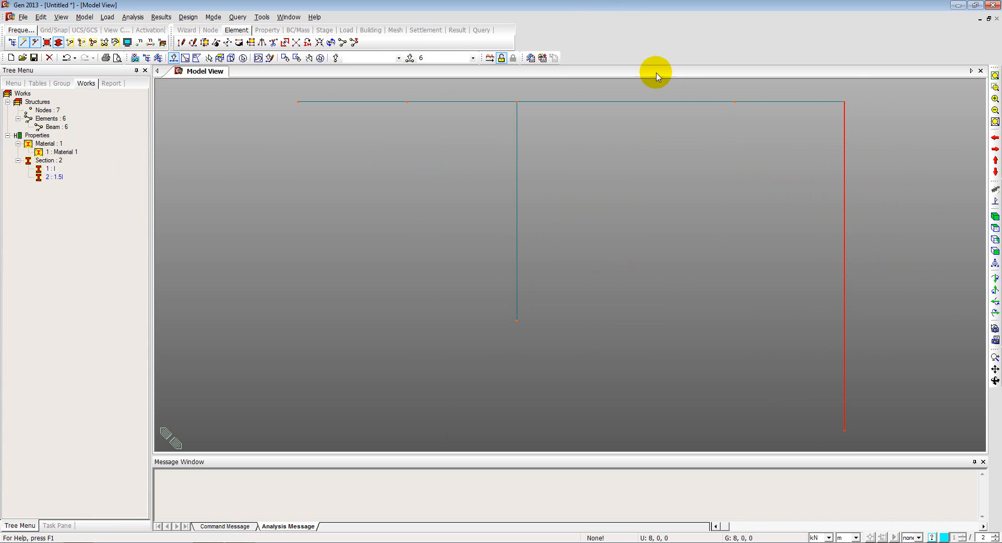
click(715, 101)
click(747, 102)
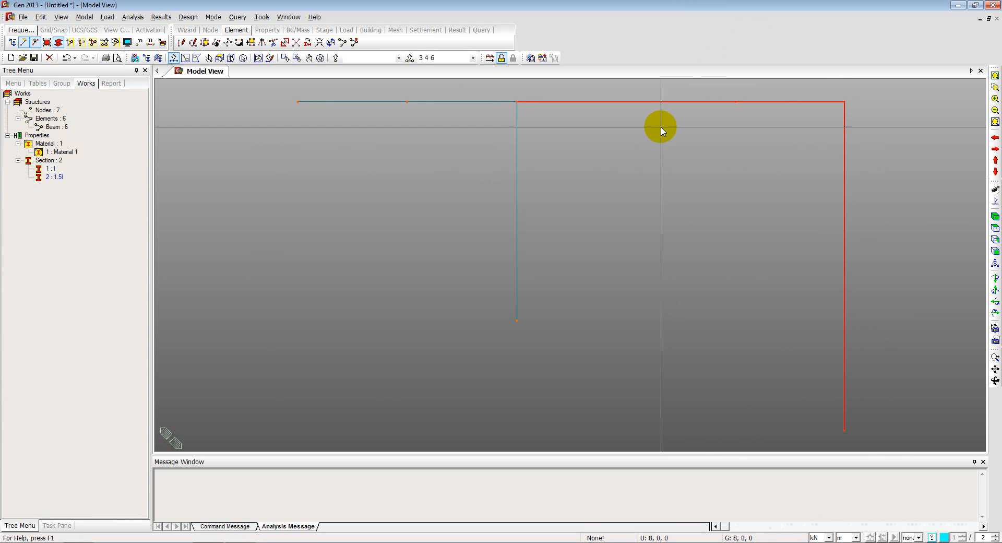
drag(55, 180, 238, 181)
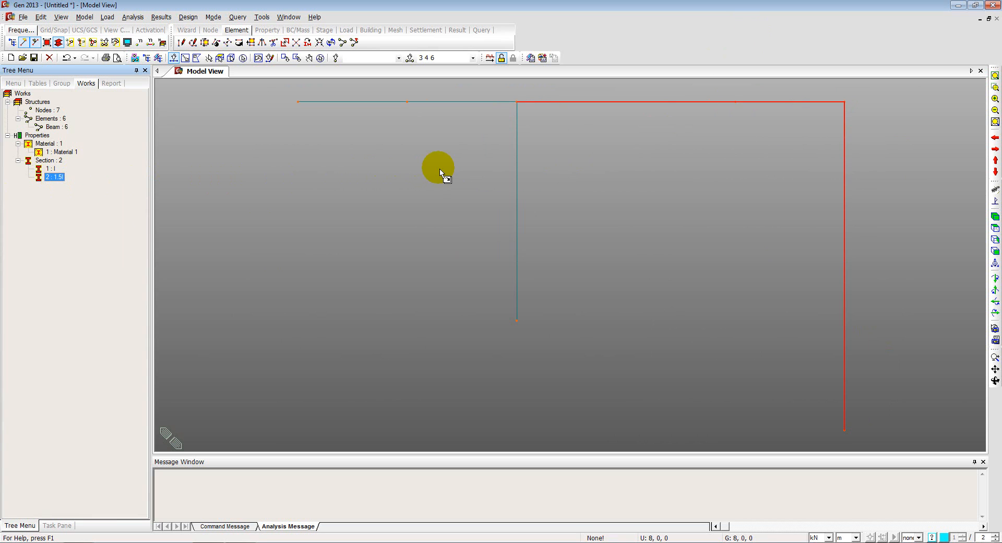
drag(439, 168, 440, 168)
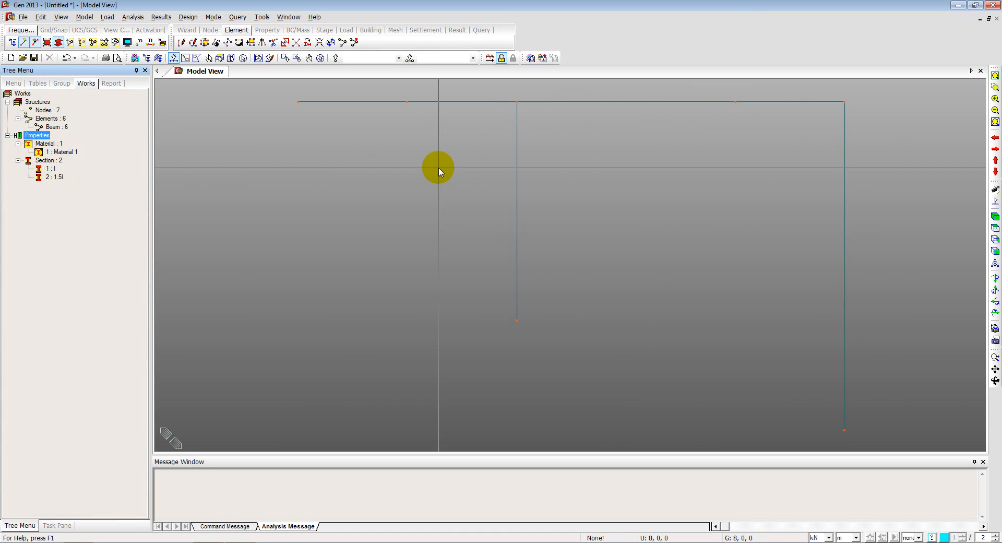
Check which elements are assigned to sections 1.5I and I, clearing the selection when done
click(56, 177)
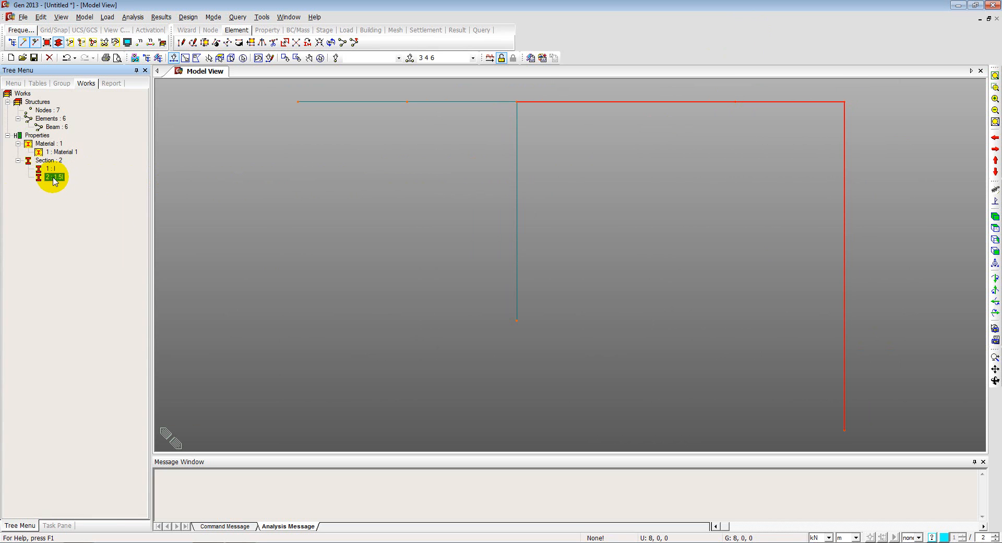
click(50, 169)
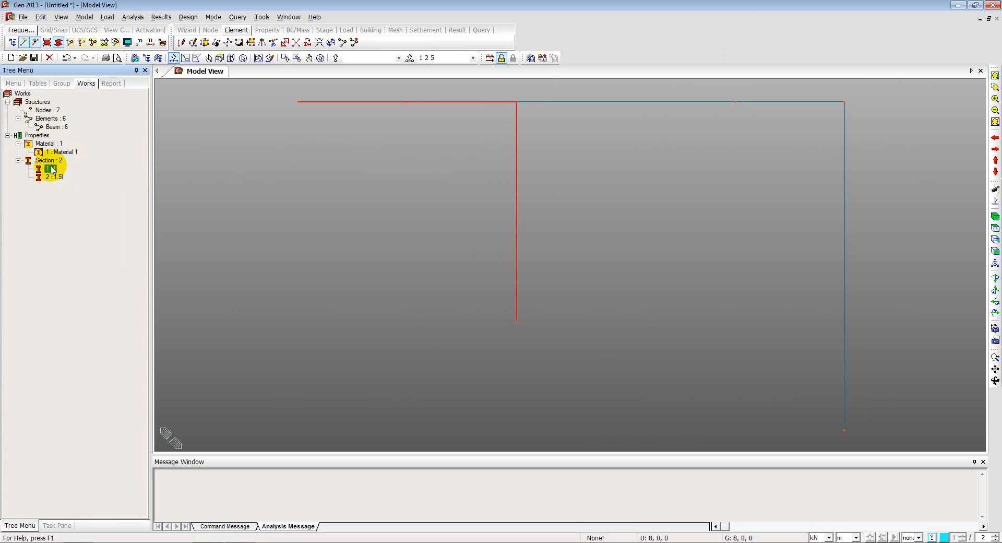
click(320, 58)
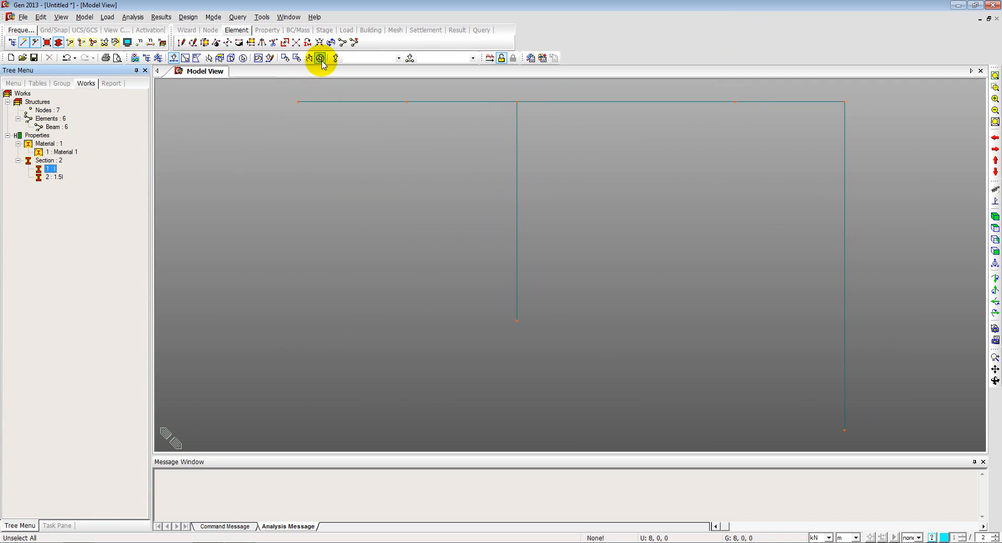
Display the property names as labels on the frame members, leaving the material names off
click(128, 45)
click(497, 168)
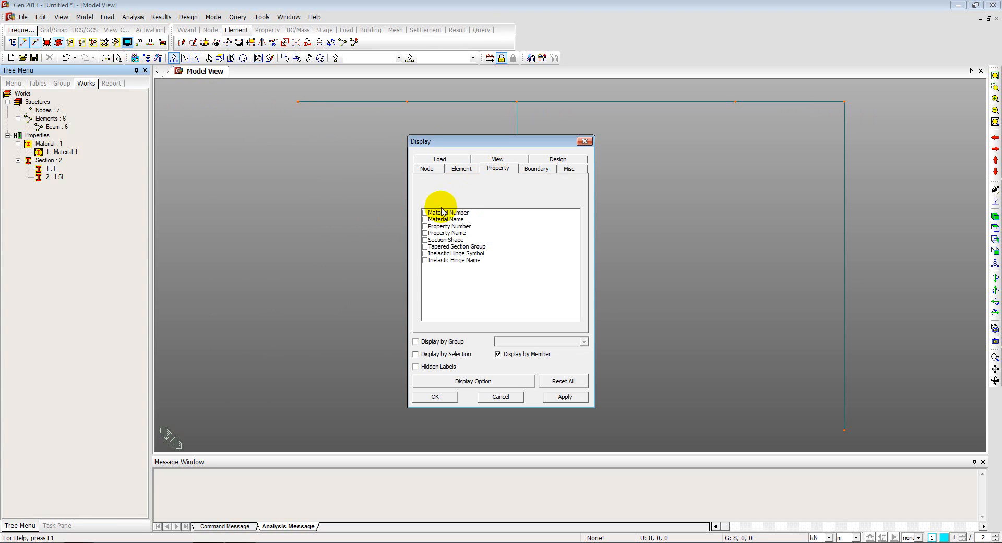
click(425, 219)
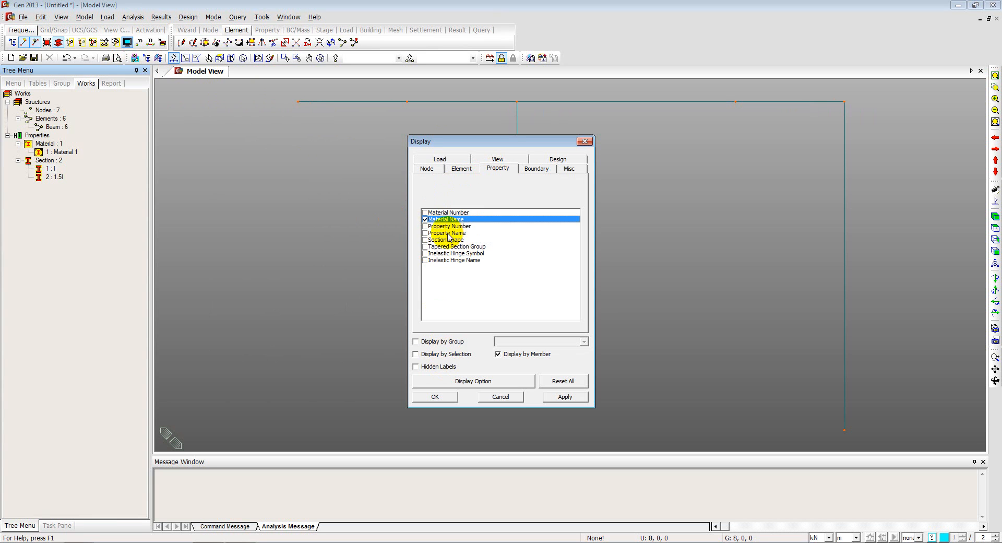
click(425, 219)
click(425, 233)
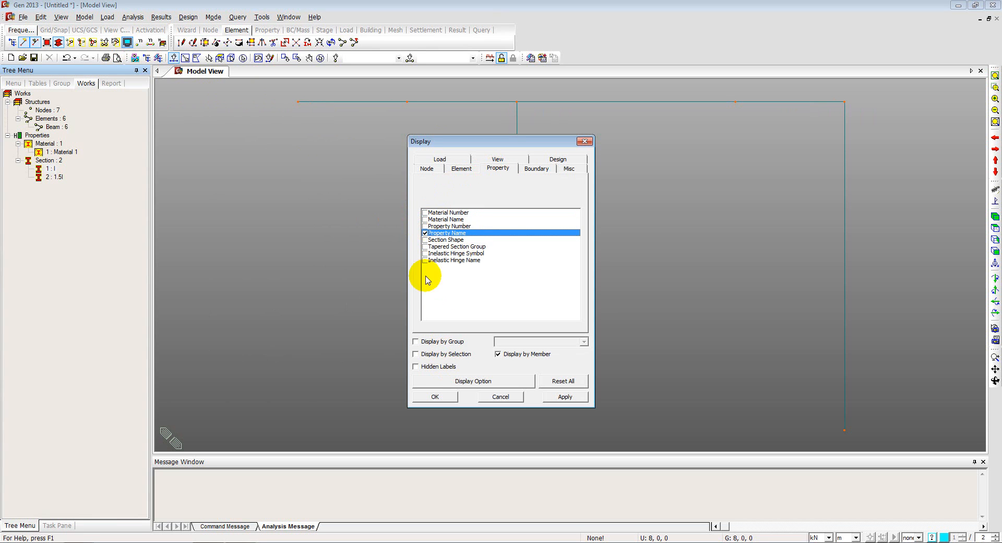
click(434, 397)
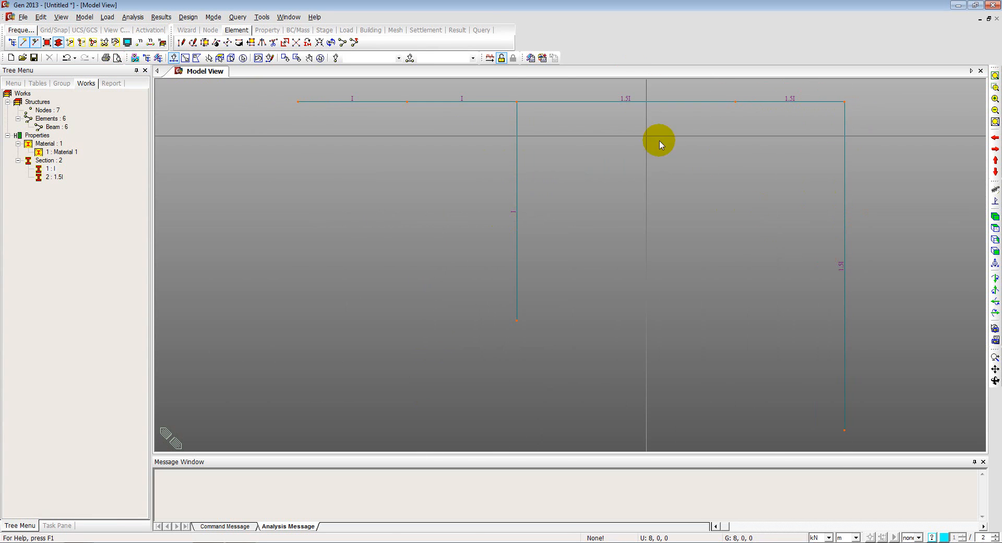
Hide the property name labels on the frame members
click(127, 43)
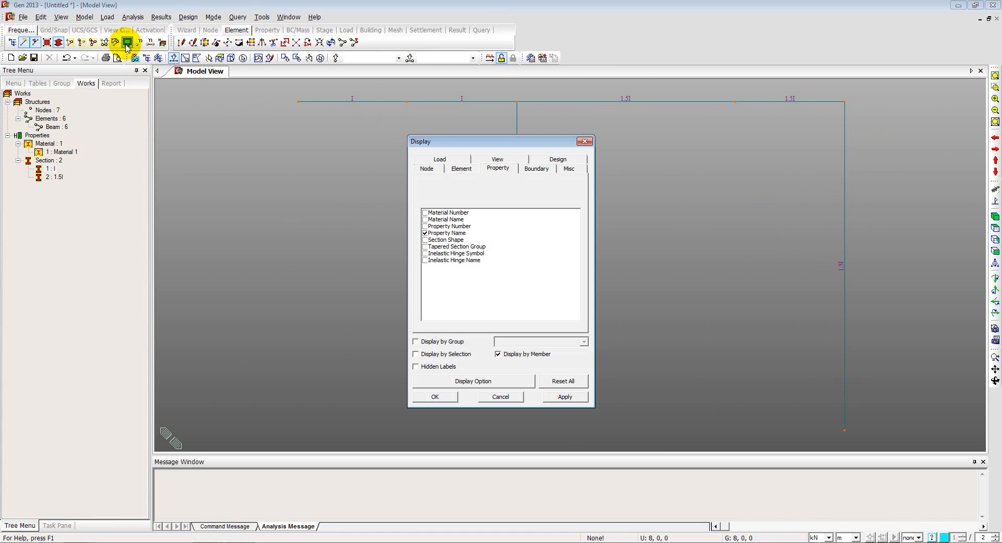
click(426, 233)
click(436, 395)
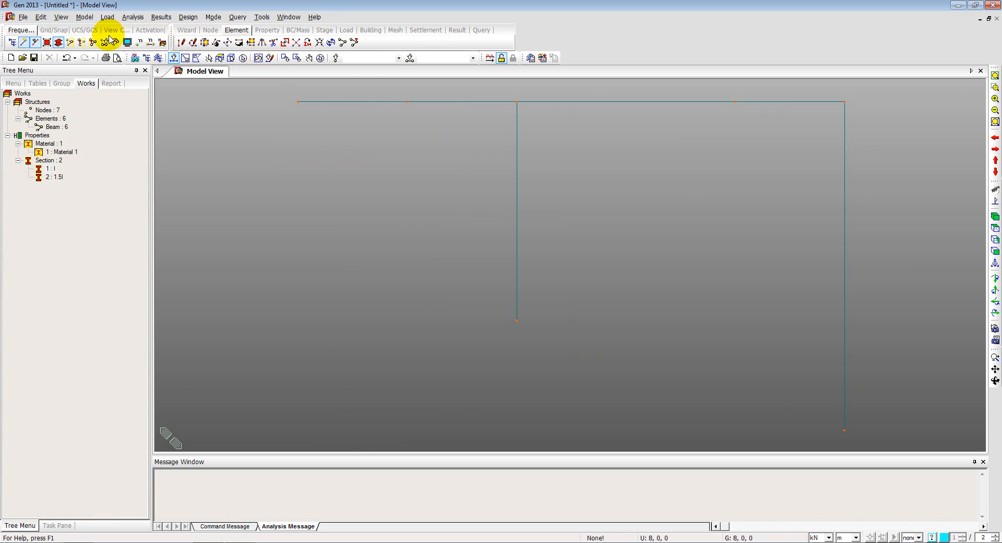
Check the support conditions in the tutorial PDF and add supports restraining Dx and Dz at the beam's left end and both column bases
click(85, 18)
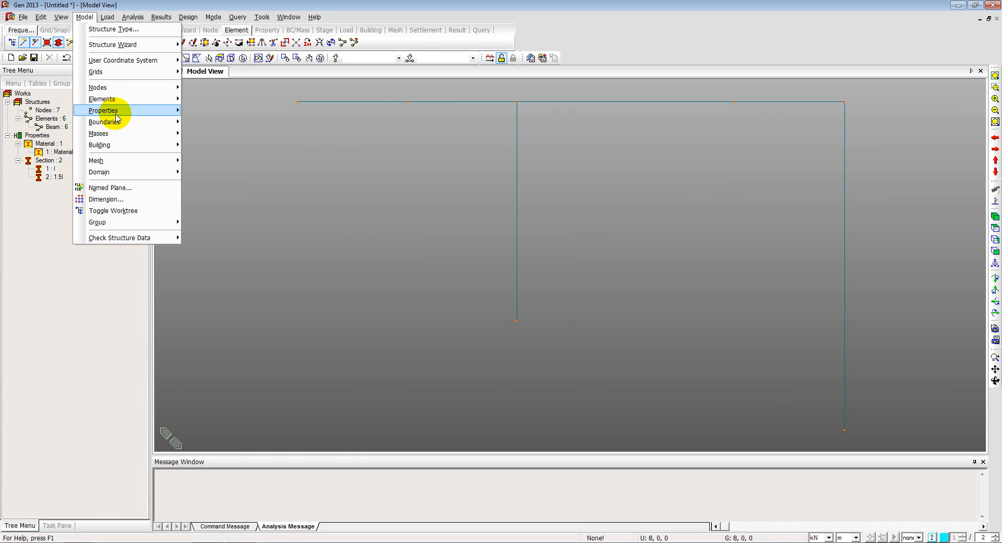
mouse_move(128, 122)
click(205, 126)
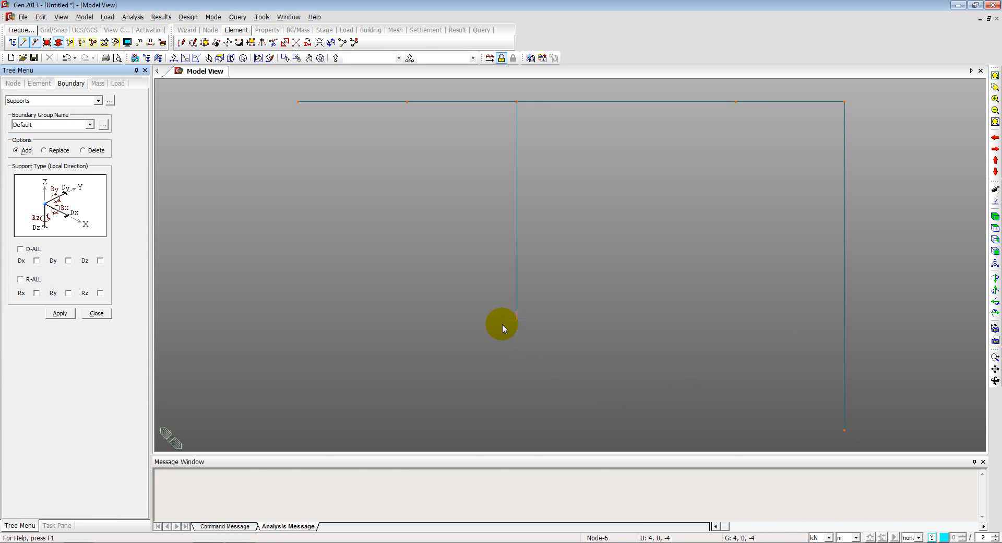
key(alt+Tab)
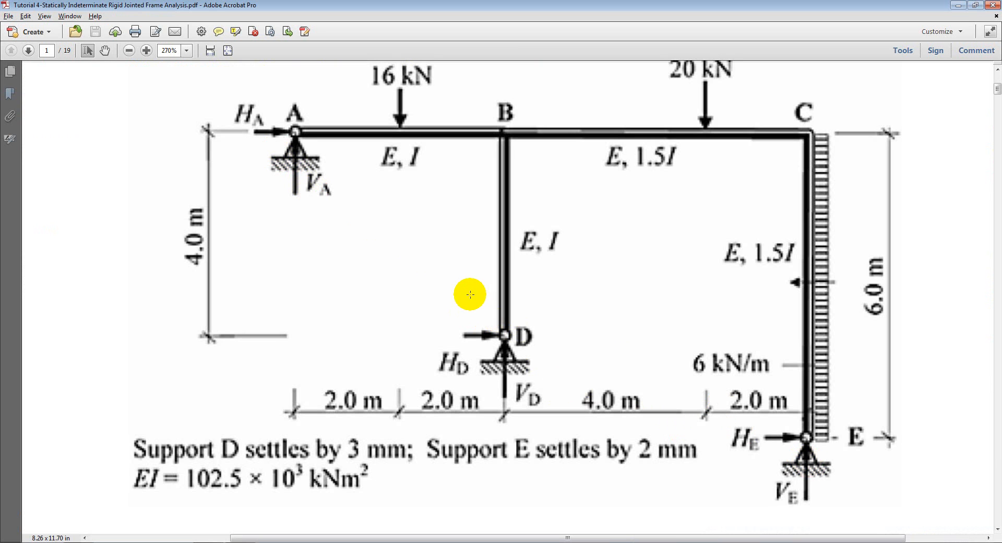
key(alt+Tab)
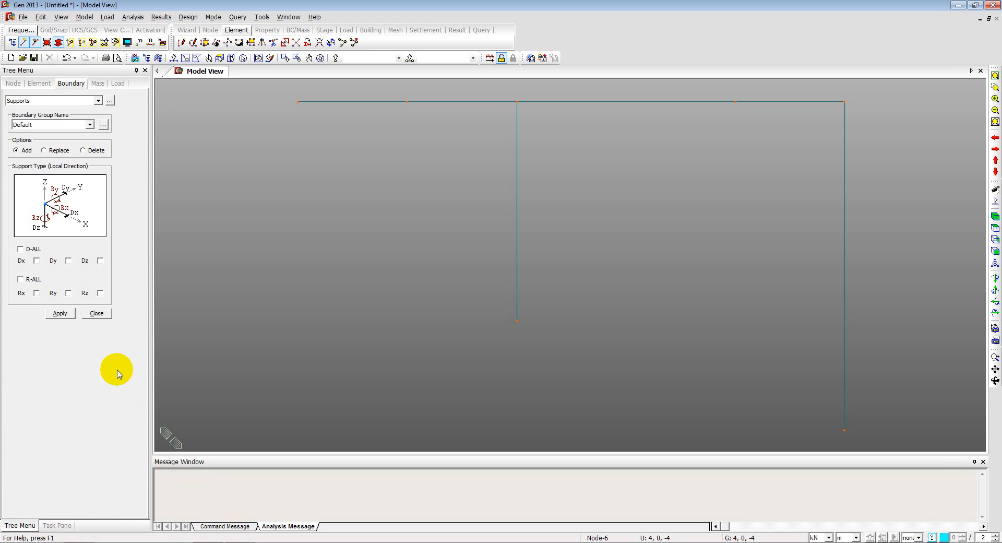
click(174, 58)
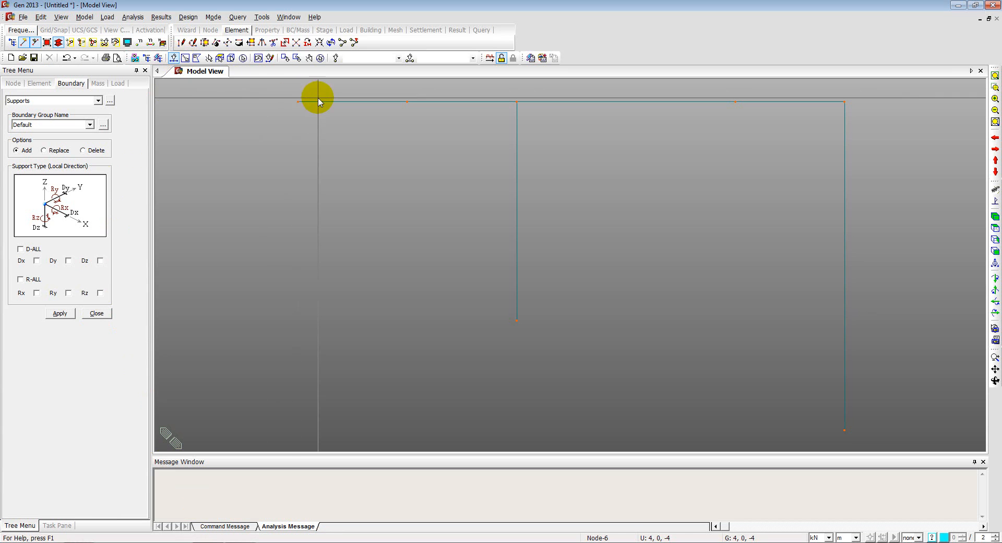
click(297, 101)
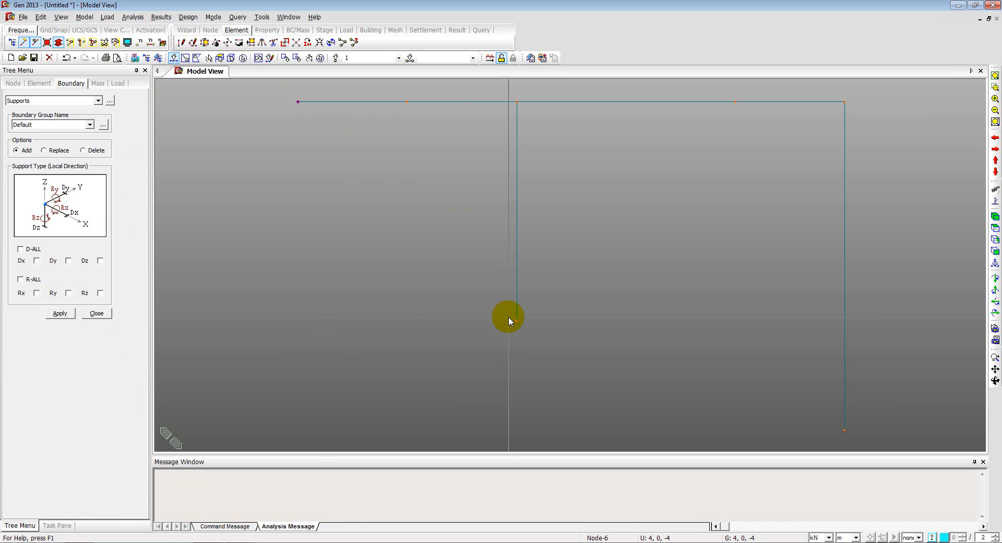
drag(557, 338, 559, 339)
click(844, 429)
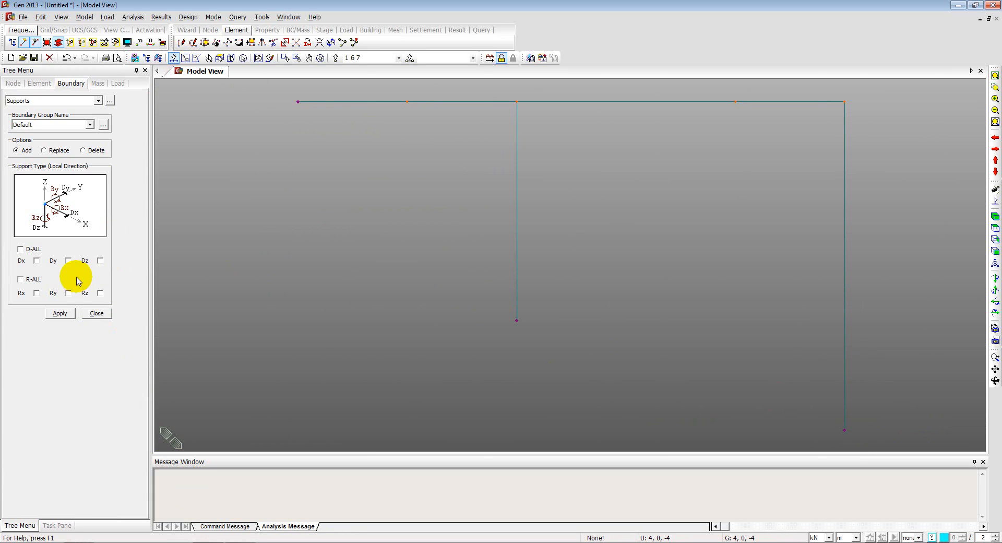
click(36, 261)
click(100, 260)
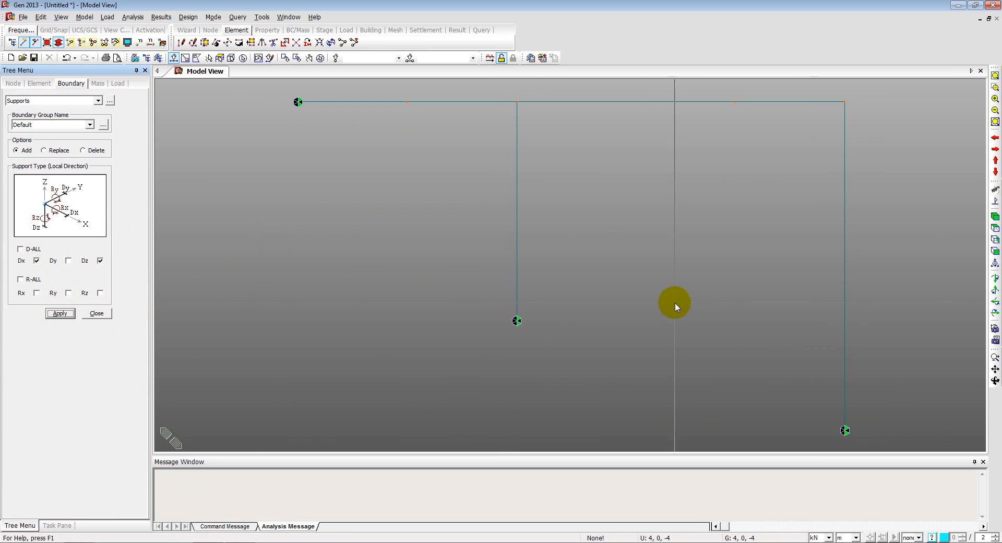
click(108, 313)
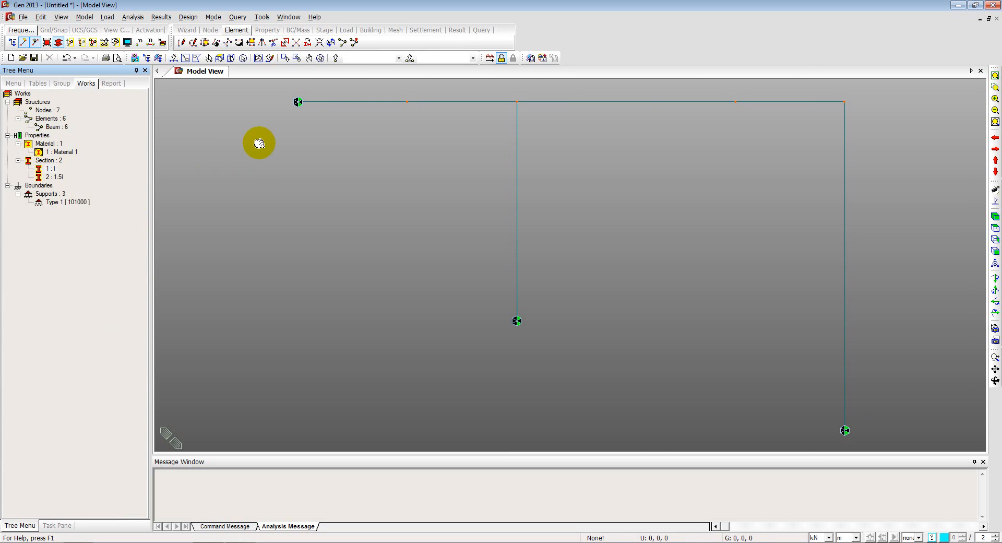
Create a static load case named P of type User Defined Load (USER)
middle_drag(260, 143, 216, 159)
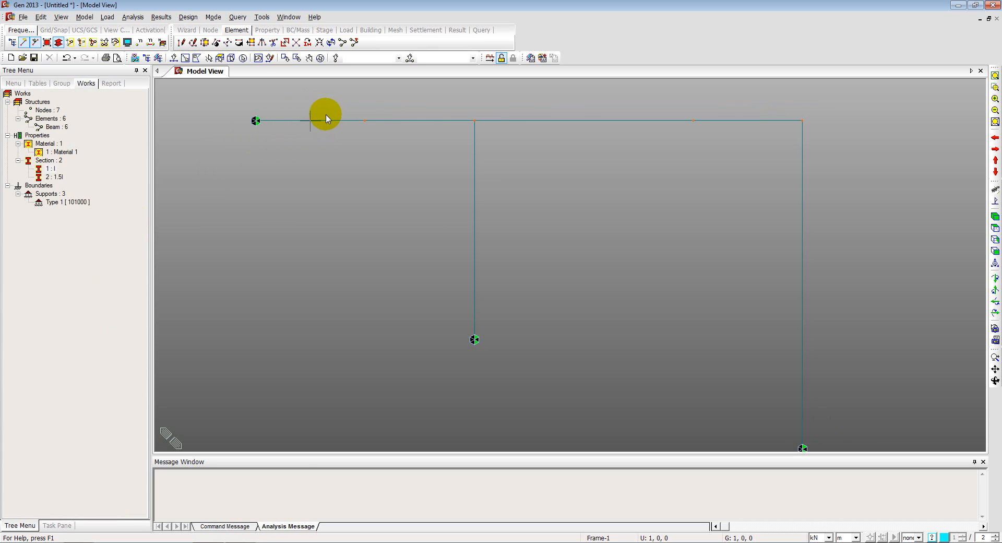
click(111, 19)
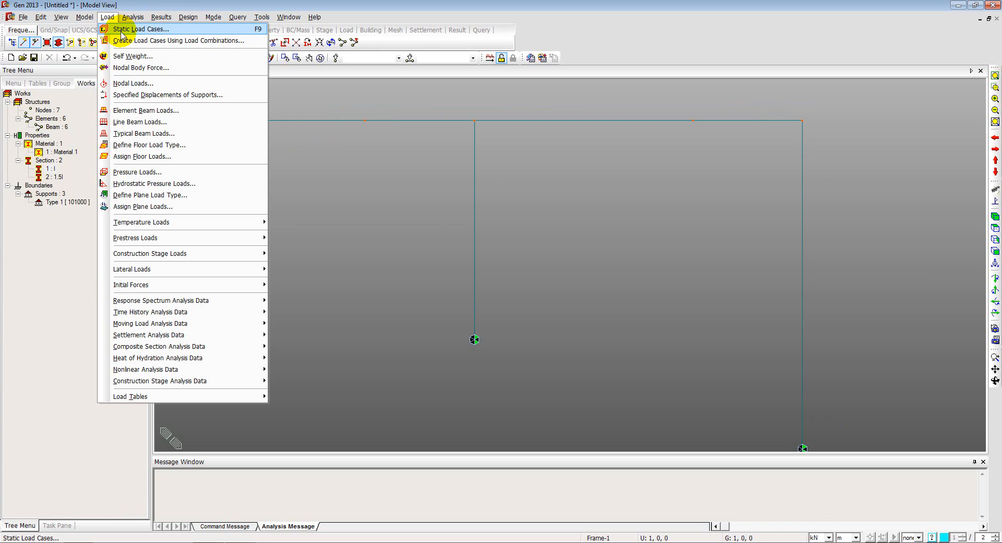
click(122, 31)
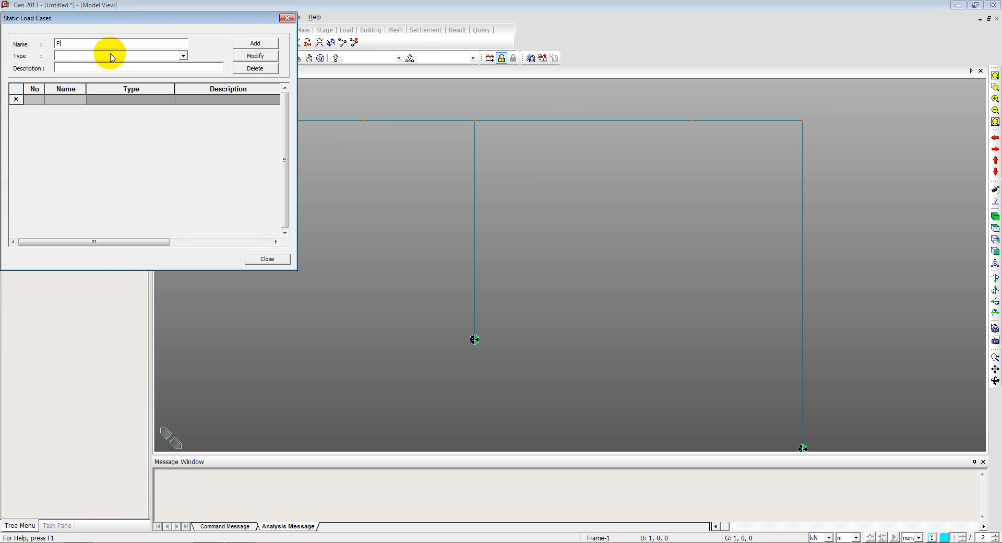
click(110, 56)
click(109, 62)
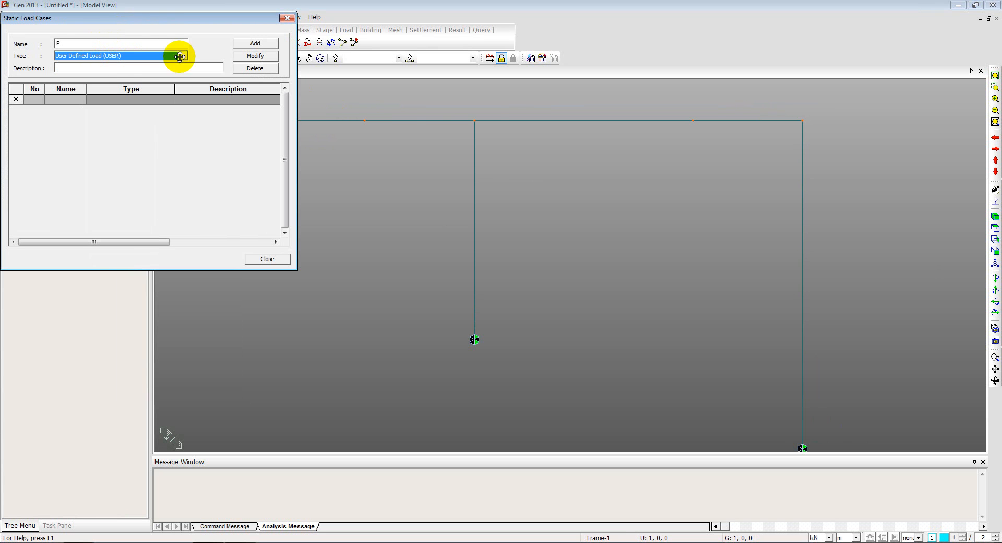
click(255, 43)
click(287, 18)
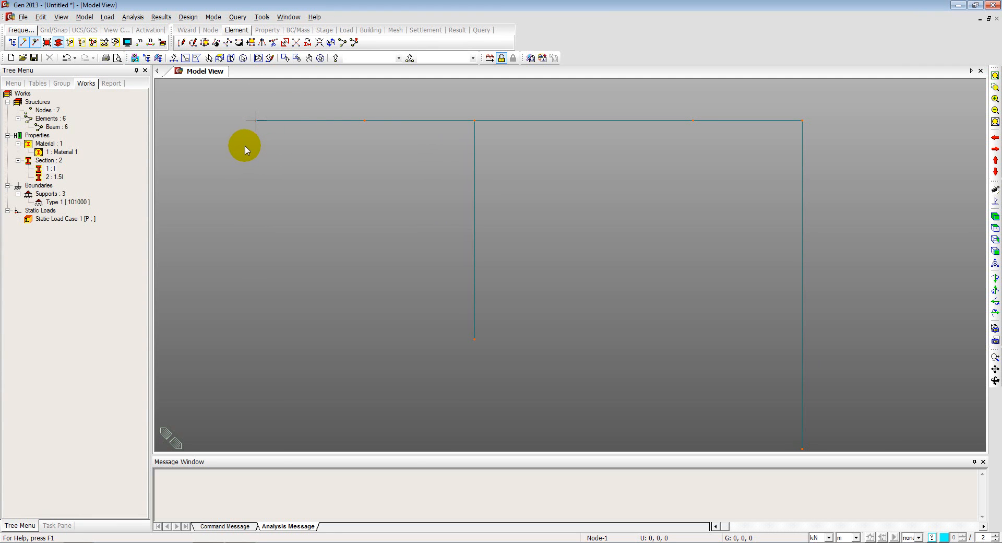
Check the loads in the tutorial PDF and apply an FZ nodal load of -16 kN in load case P midway along the left beam span
key(alt+Tab)
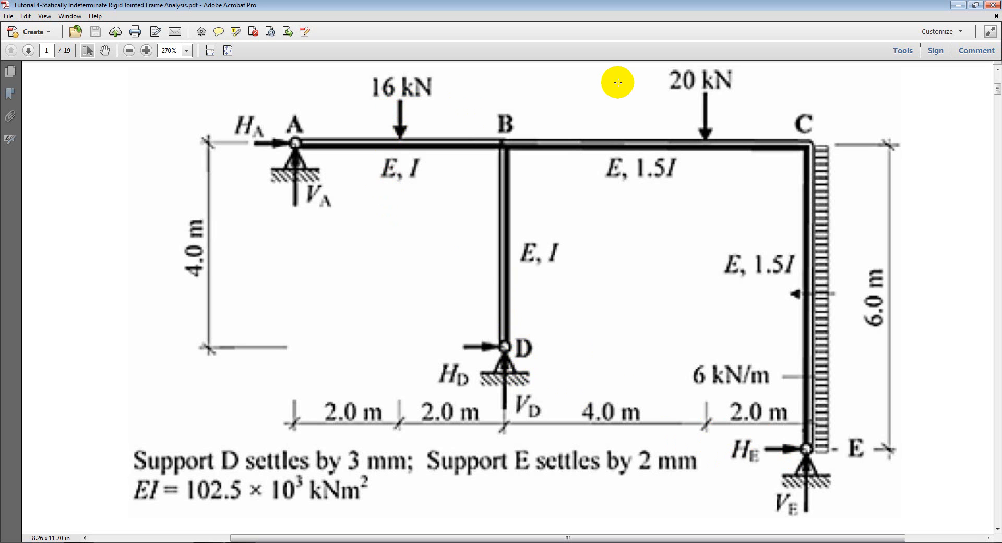
key(alt+Tab)
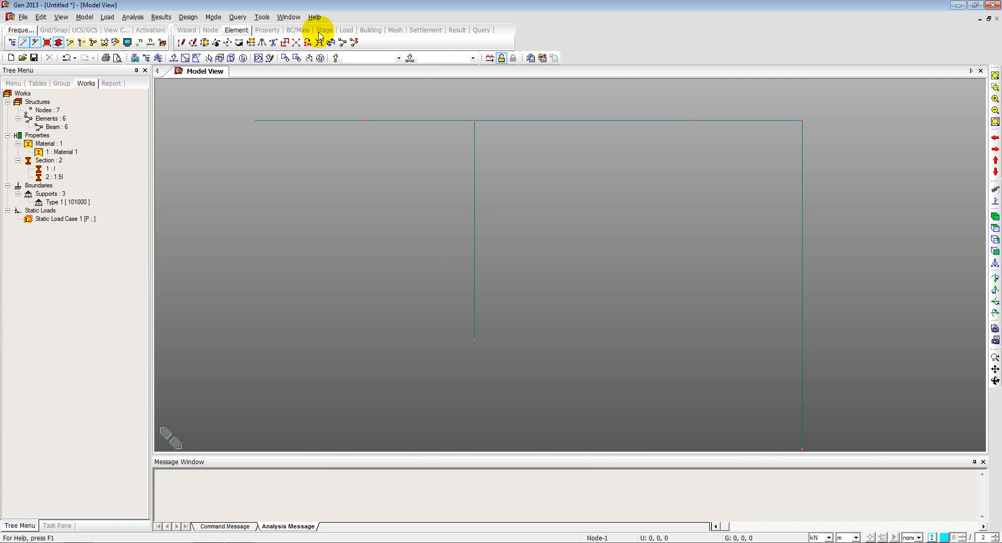
click(107, 16)
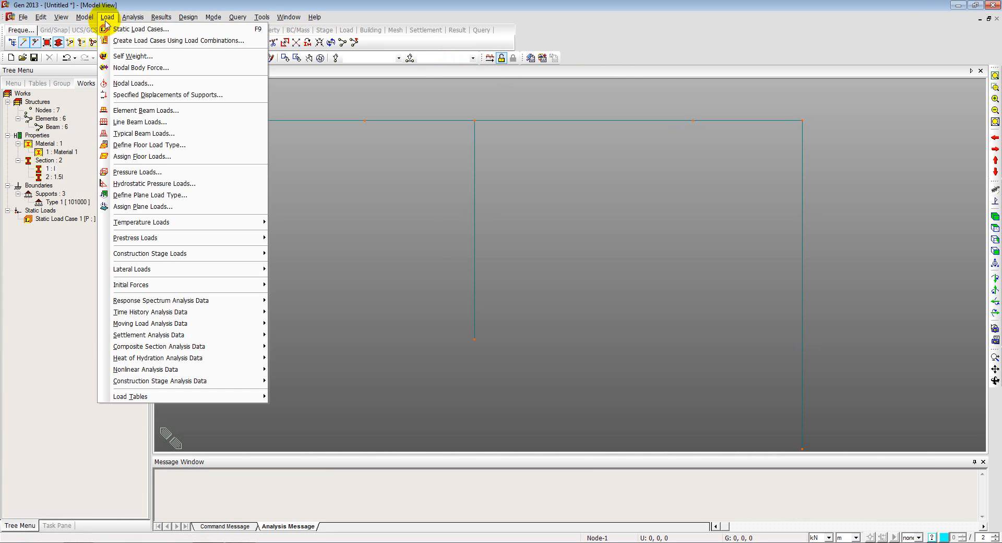
click(125, 85)
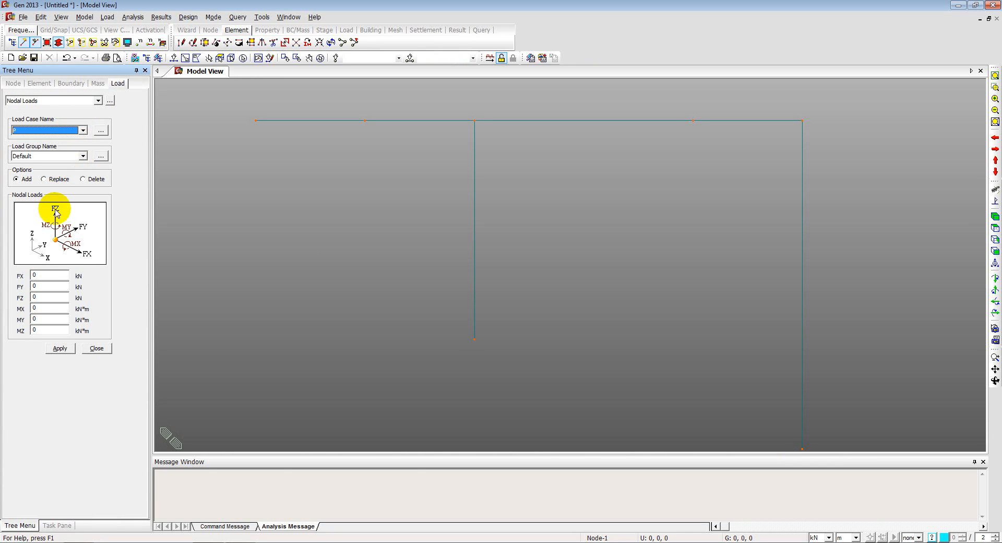
drag(41, 297, 17, 297)
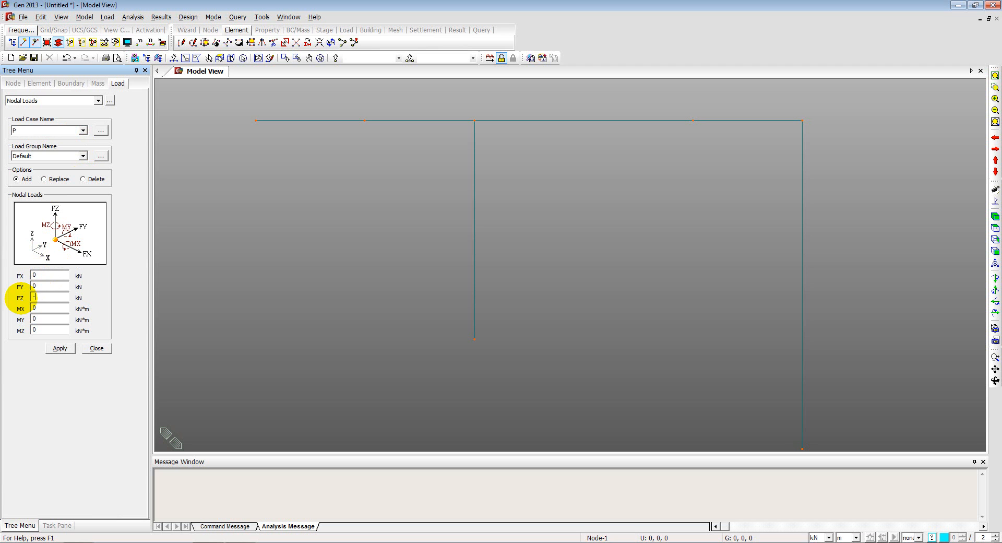
text(-16)
click(174, 58)
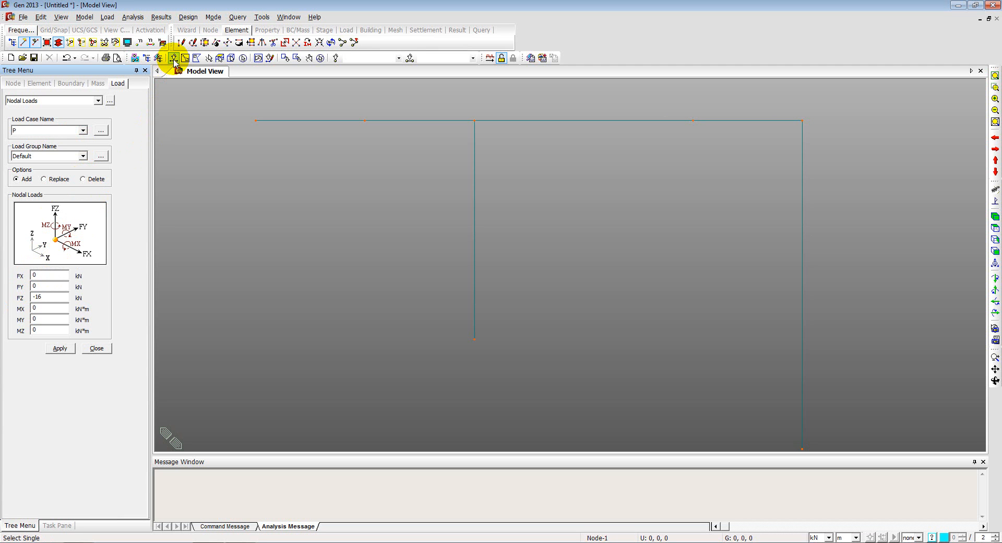
click(364, 120)
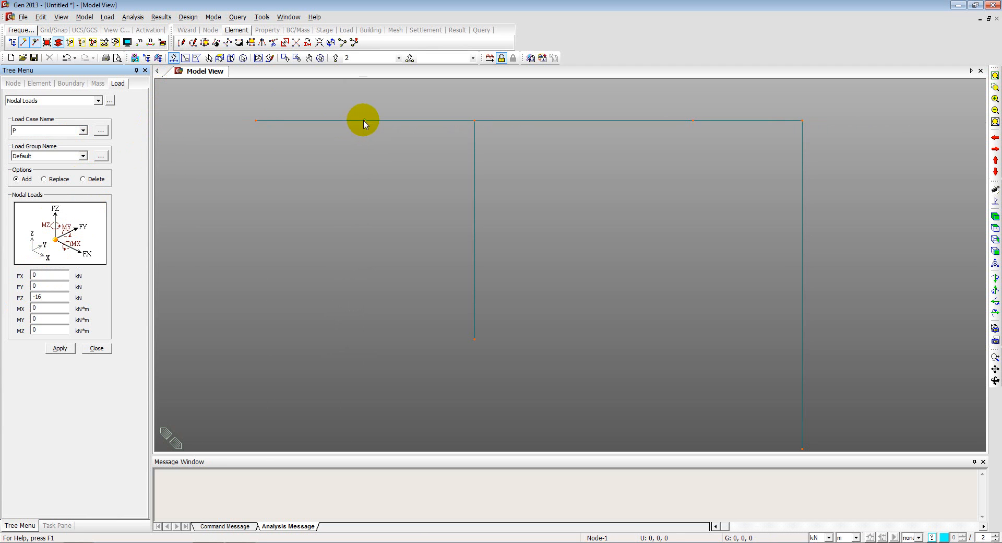
click(52, 352)
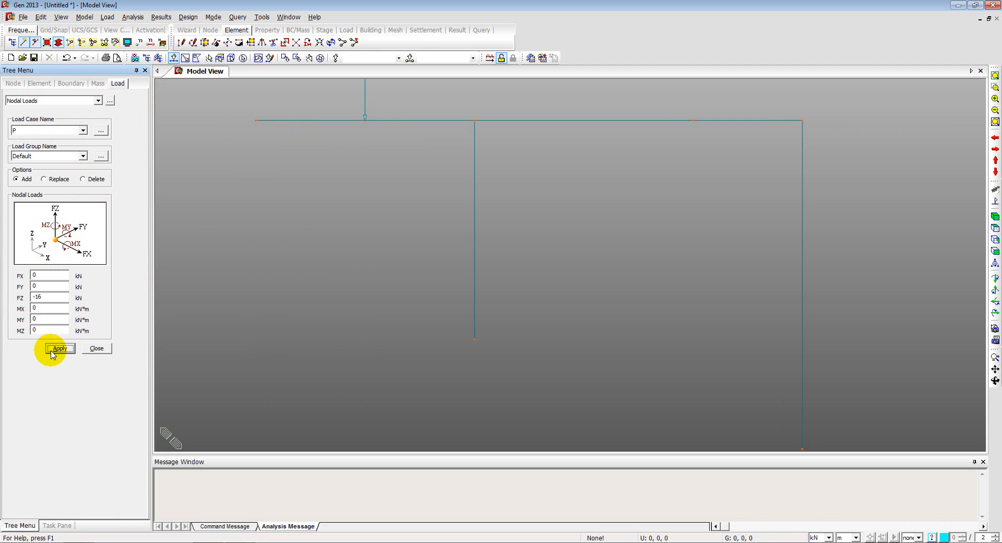
Apply an FZ nodal load of -20 kN in load case P to the intermediate beam node between the two columns
click(694, 121)
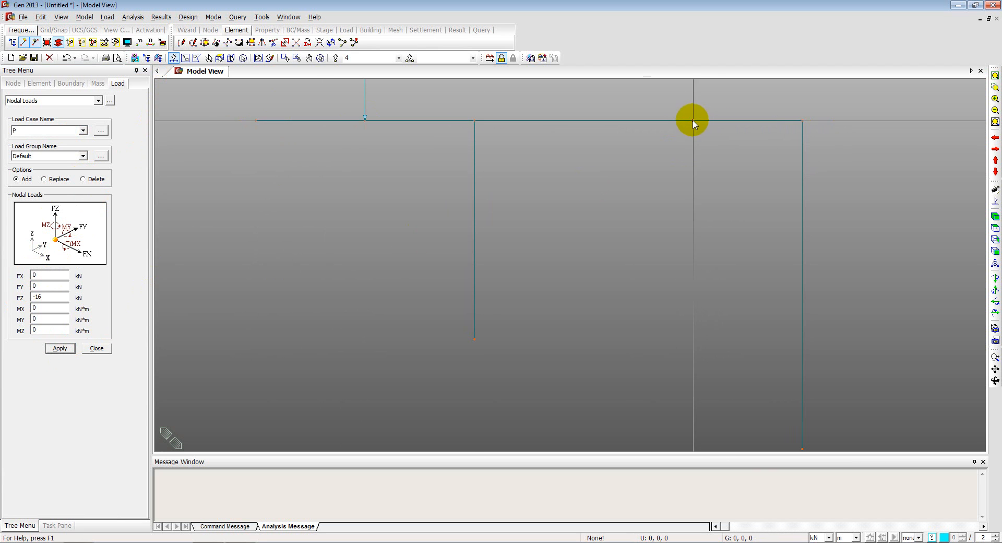
double_click(36, 297)
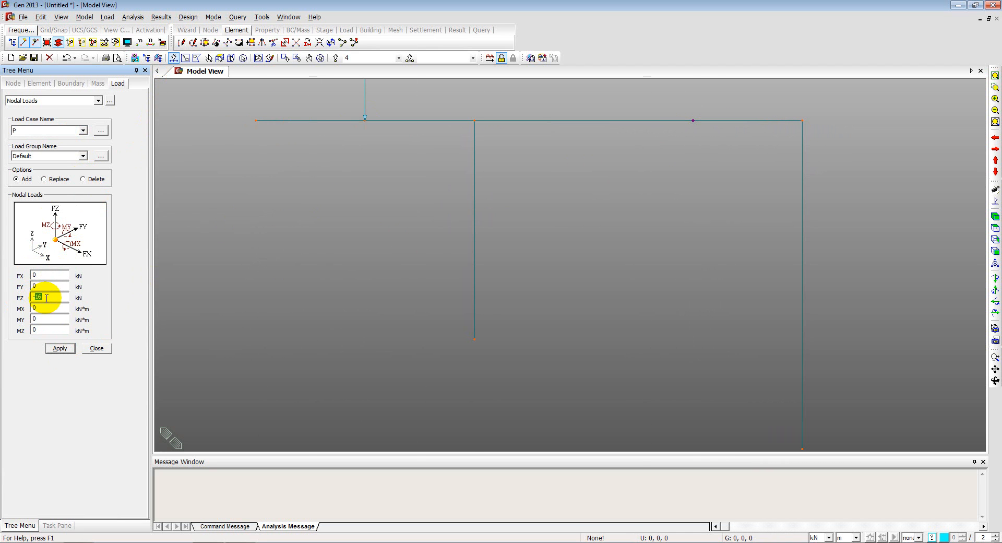
text(-20)
click(57, 347)
middle_drag(333, 192, 344, 219)
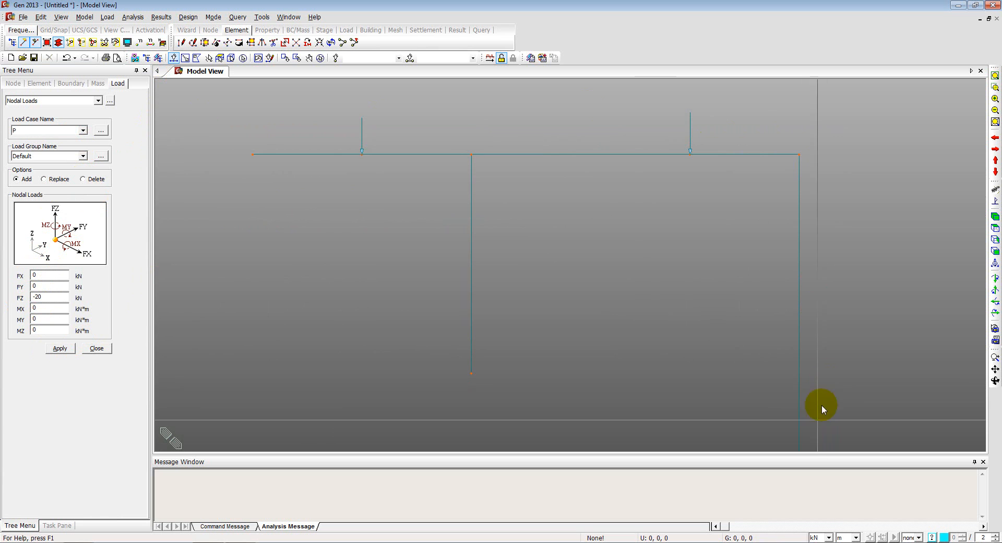
middle_drag(723, 216, 687, 171)
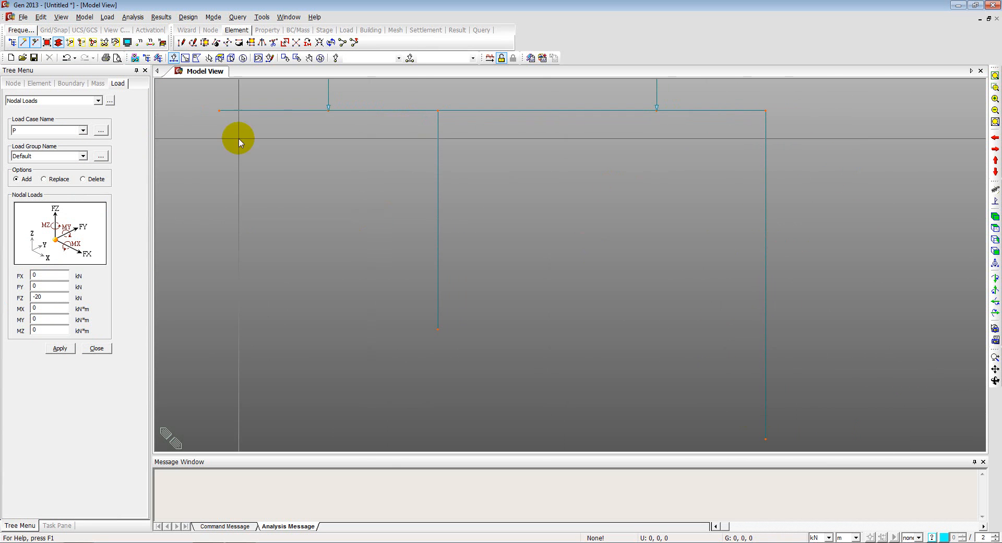
Set up a uniform element beam load of -6 kN/m in Global X, load case P, for the full height of the right column
click(108, 17)
click(126, 115)
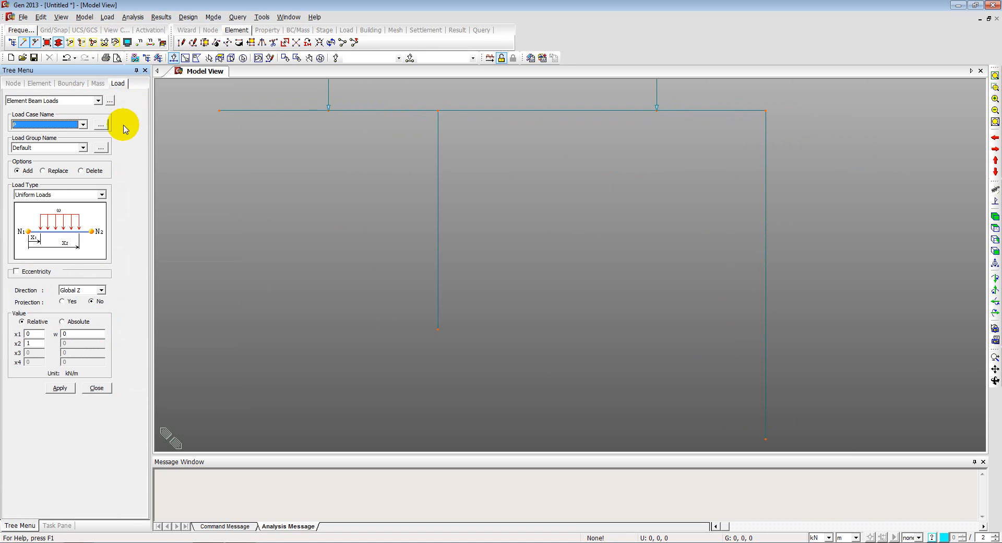
click(769, 176)
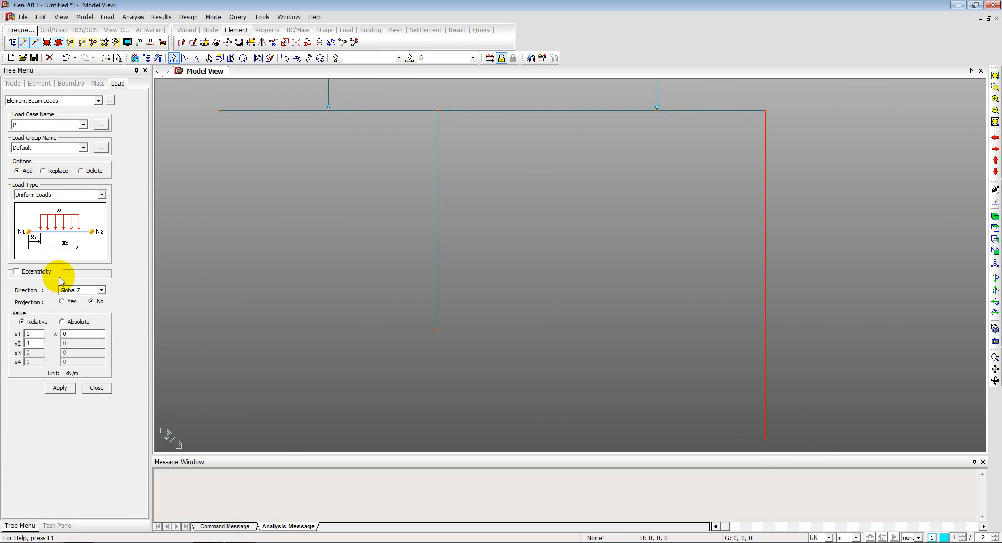
click(73, 289)
click(80, 324)
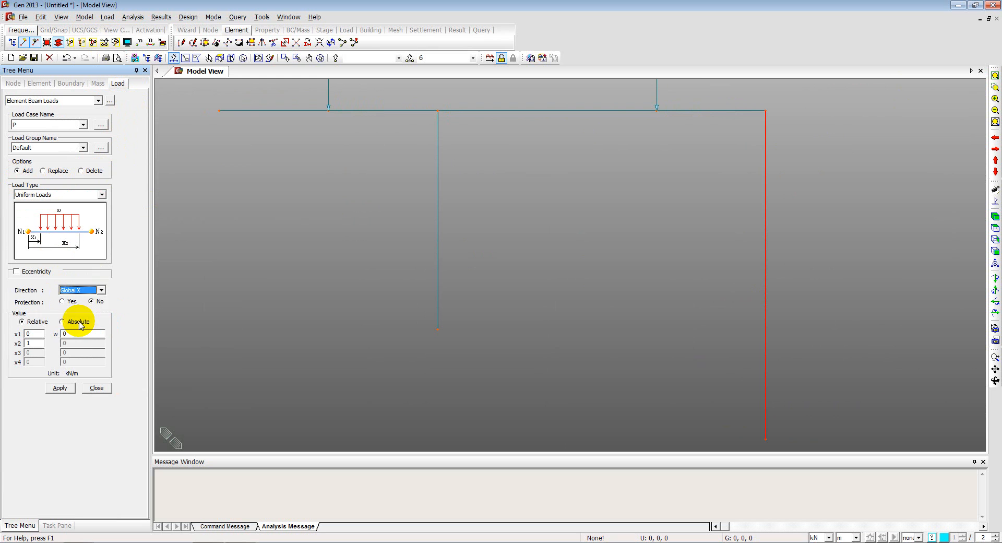
drag(75, 334, 47, 330)
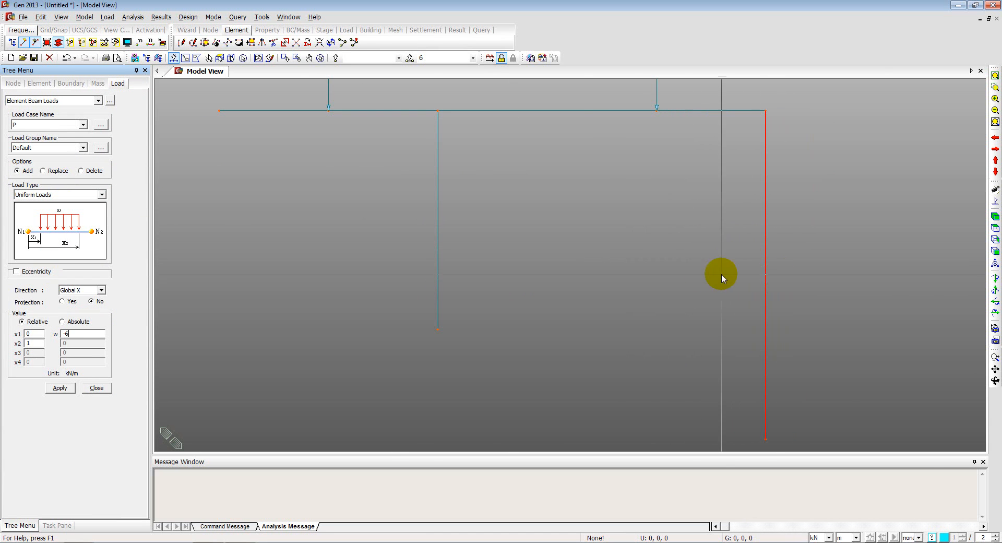
click(55, 388)
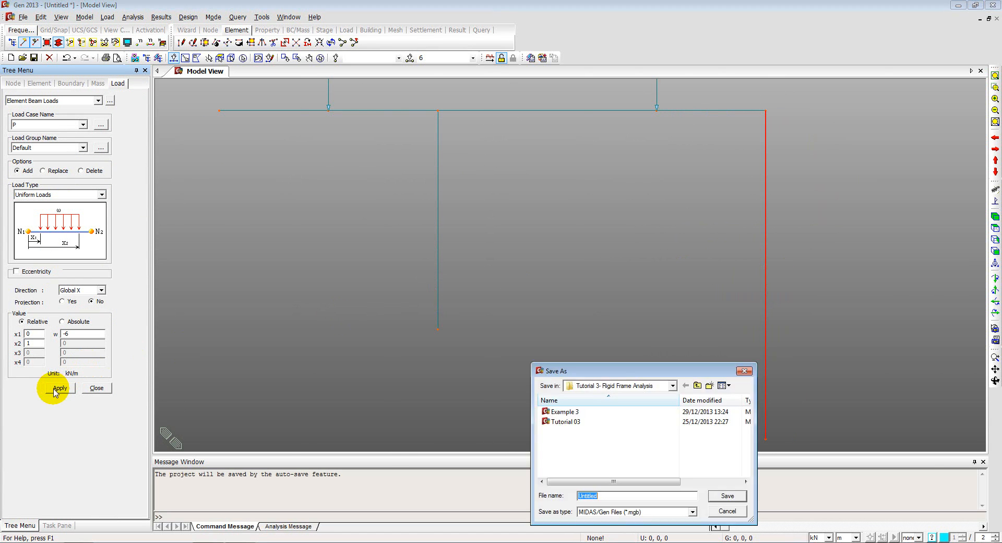
Save the project as Example 4 in the Tutorial 4 folder and apply the uniform load to the right column
click(697, 386)
double_click(603, 442)
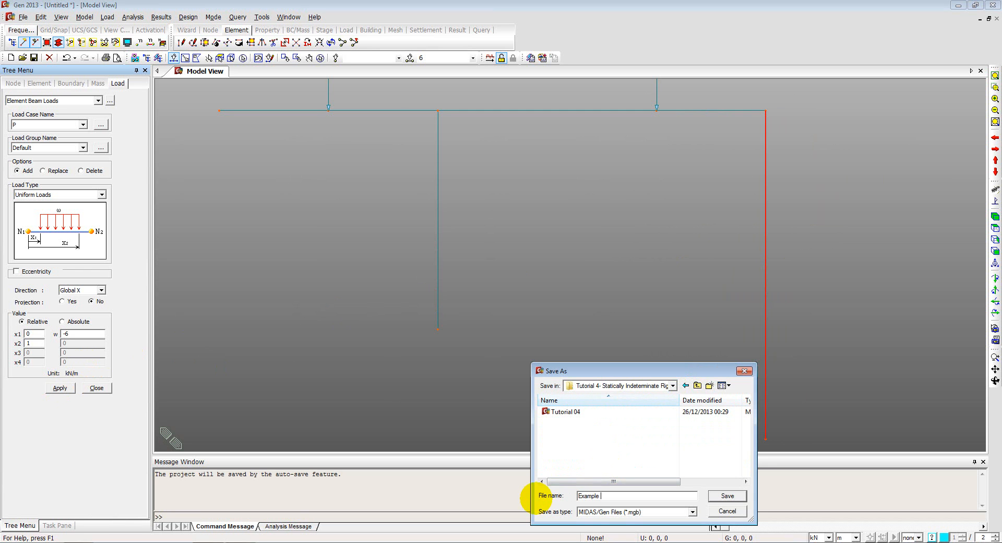
click(727, 495)
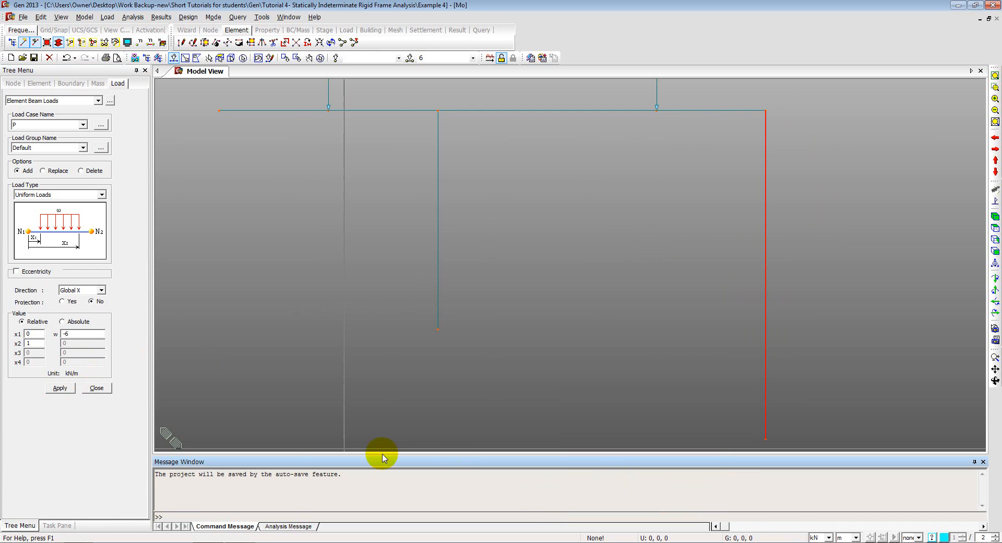
click(58, 388)
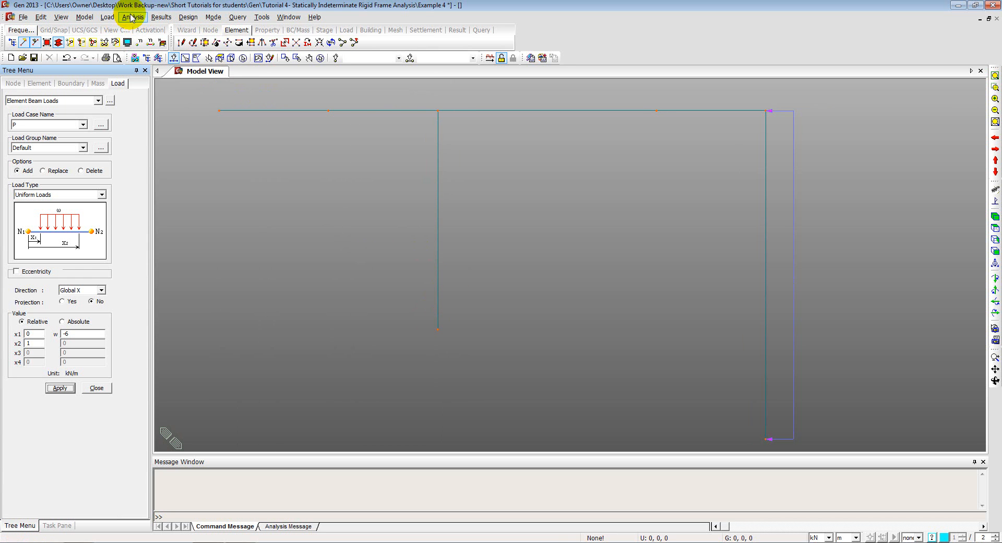
Apply a specified support displacement Dz of -0.003 m in load case P at the base of the middle column
click(107, 18)
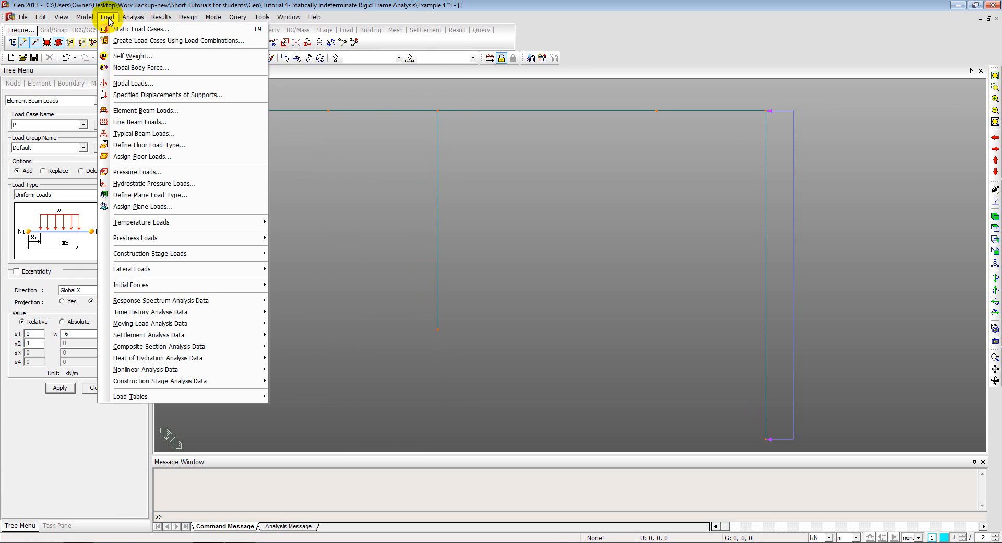
click(146, 95)
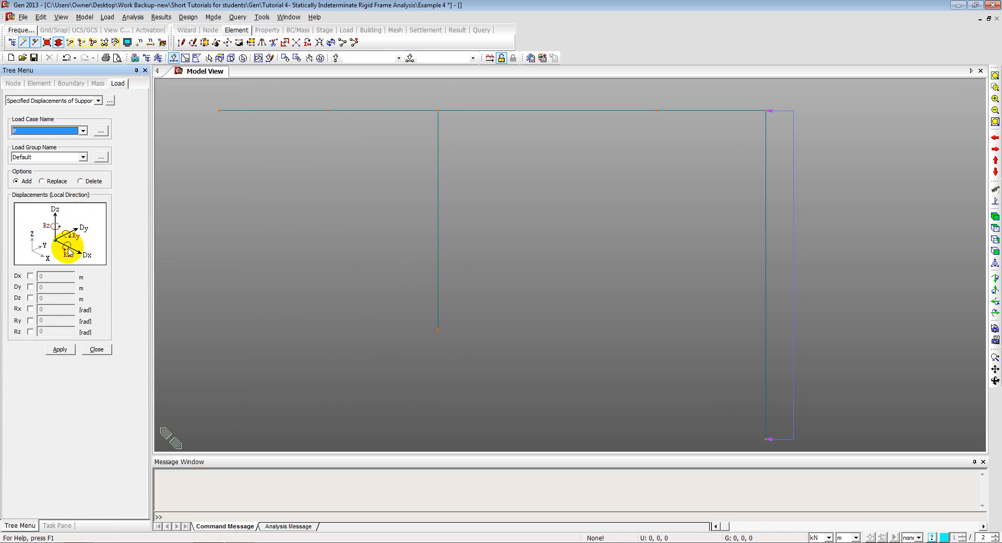
click(29, 298)
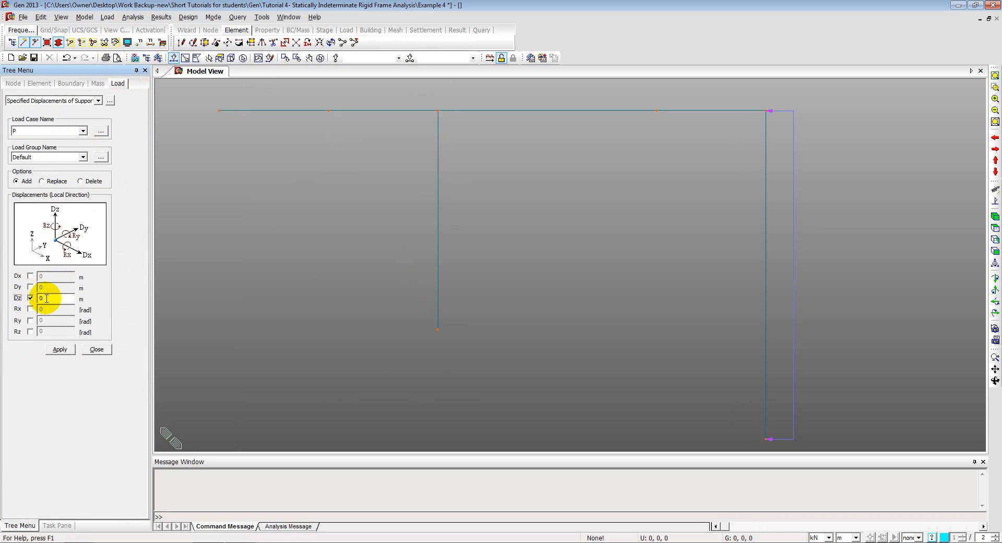
drag(48, 299, 21, 301)
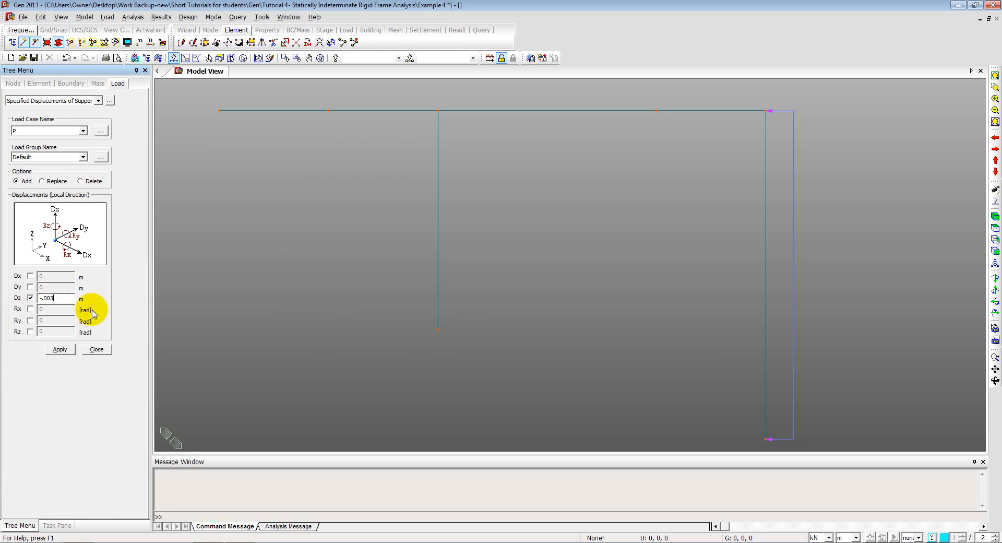
drag(410, 317, 463, 361)
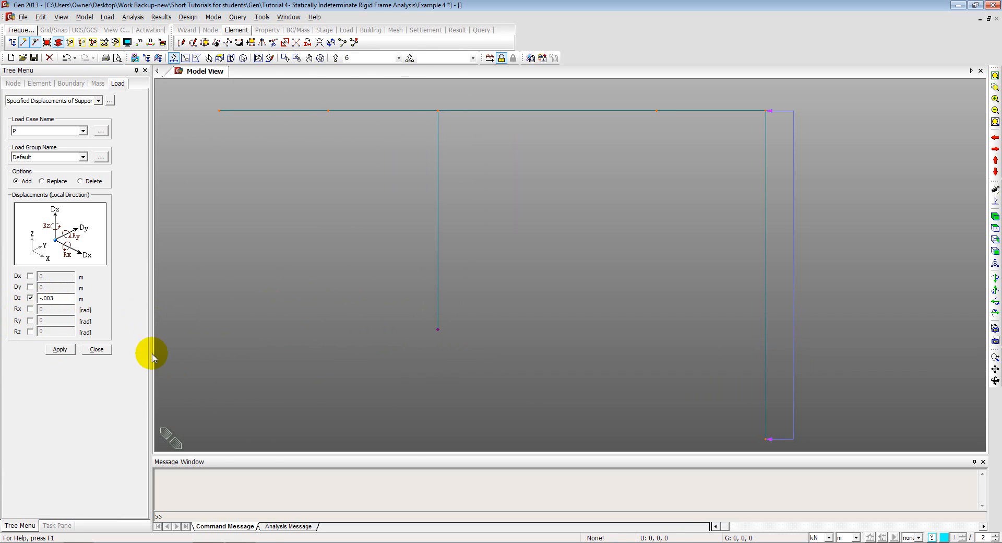
click(61, 350)
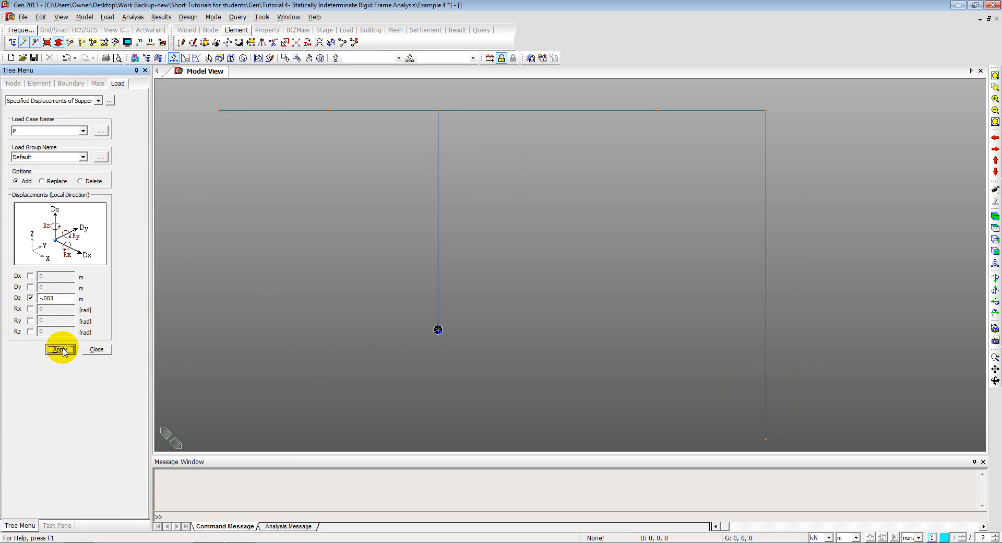
Check the settlements in the tutorial PDF and apply a specified support displacement Dz of -0.002 m at the right column's base
mouse_move(283, 328)
middle_down()
mouse_move(262, 295)
mouse_move(140, 191)
middle_up()
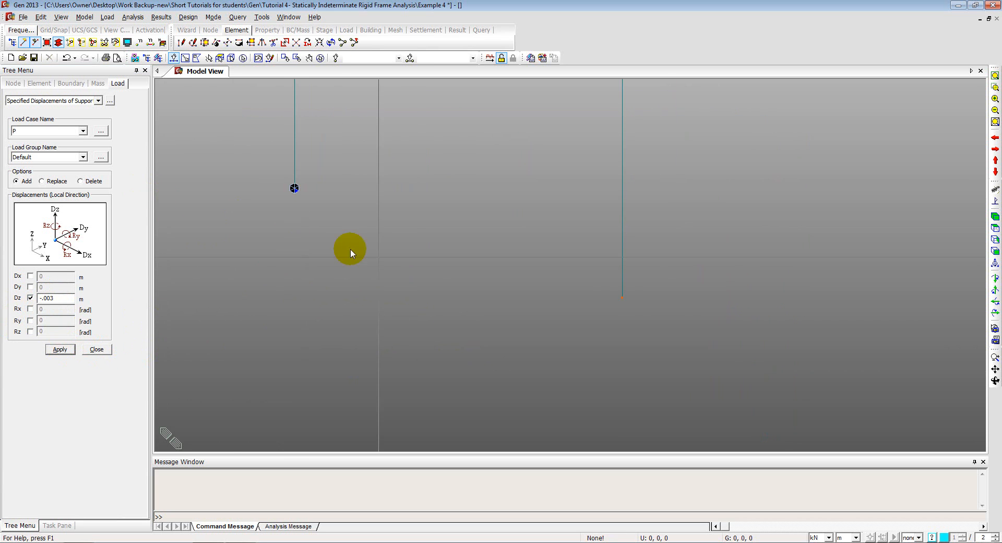
drag(588, 287, 638, 319)
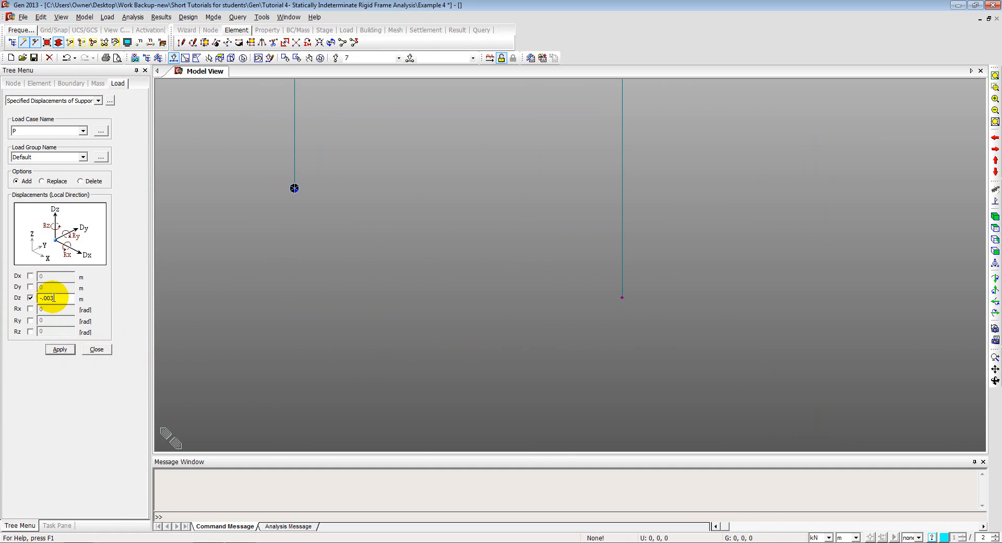
click(51, 298)
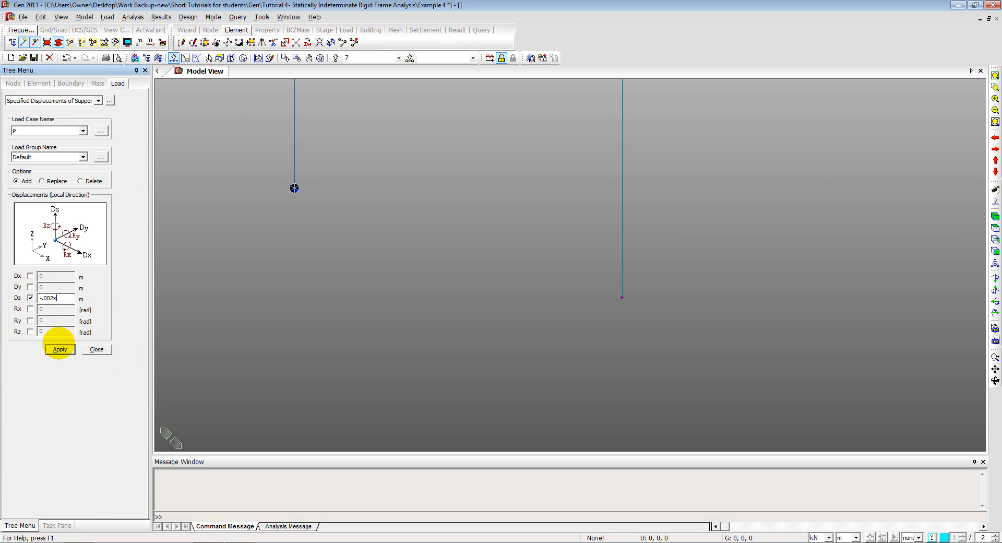
key(alt+Tab)
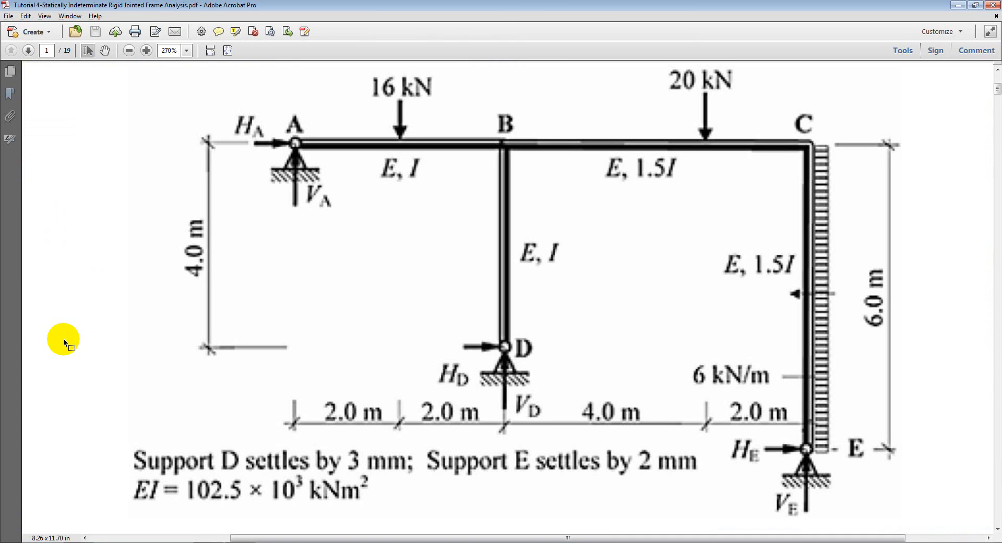
key(alt+Tab)
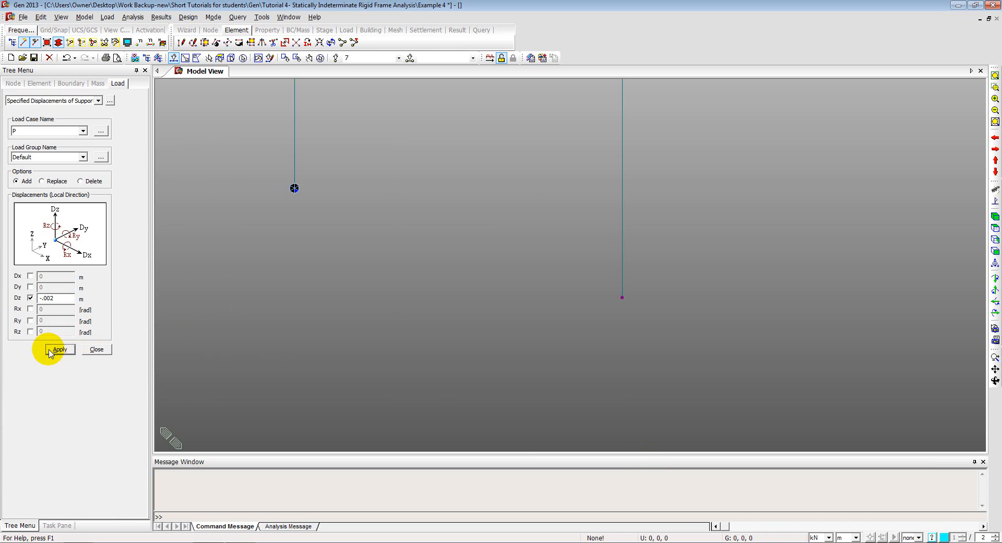
click(59, 351)
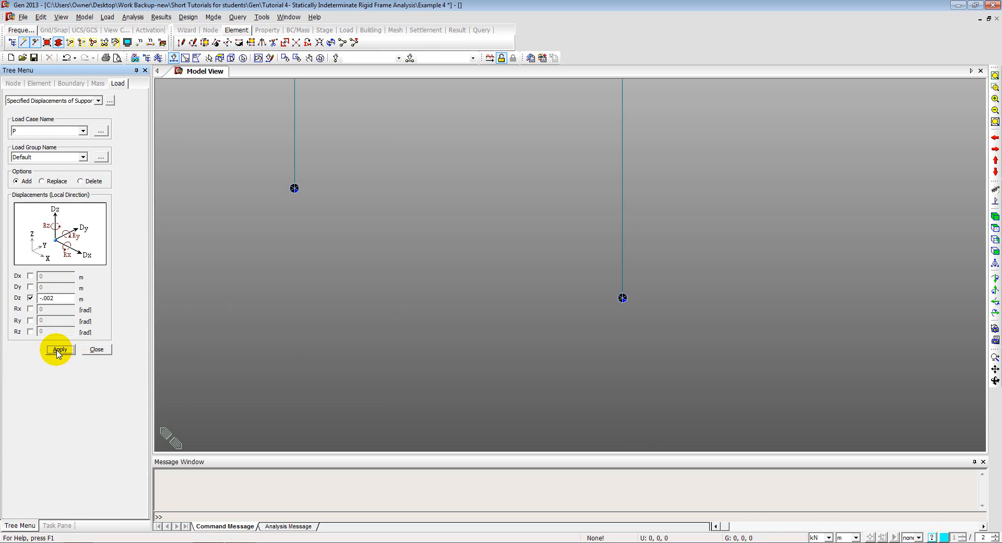
click(94, 349)
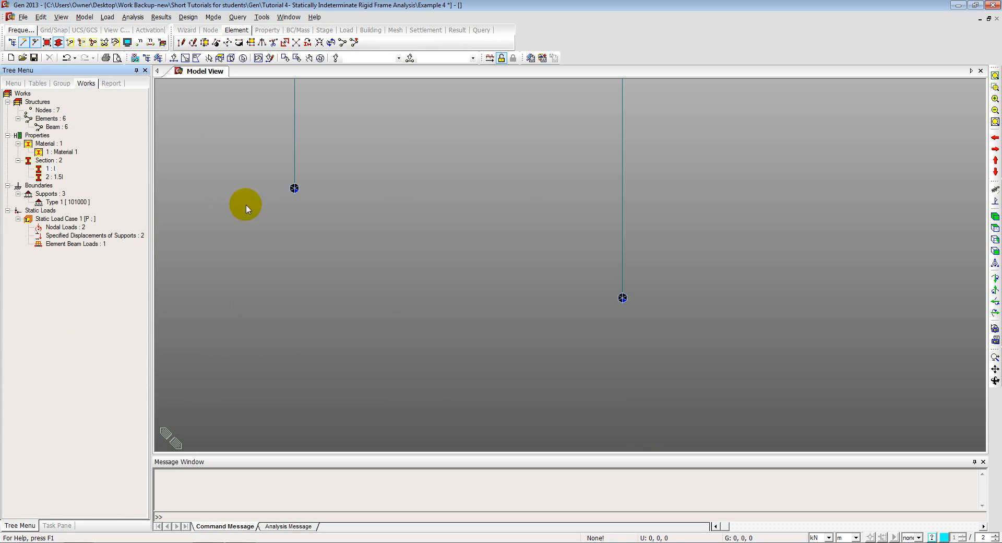
Display the nodal loads of load case P on the frame to check their values
click(996, 250)
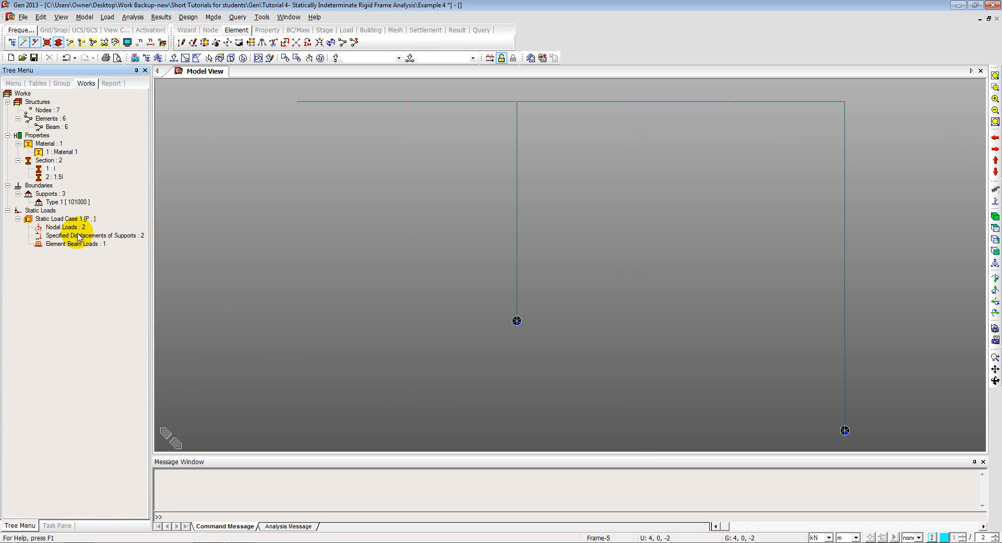
click(48, 41)
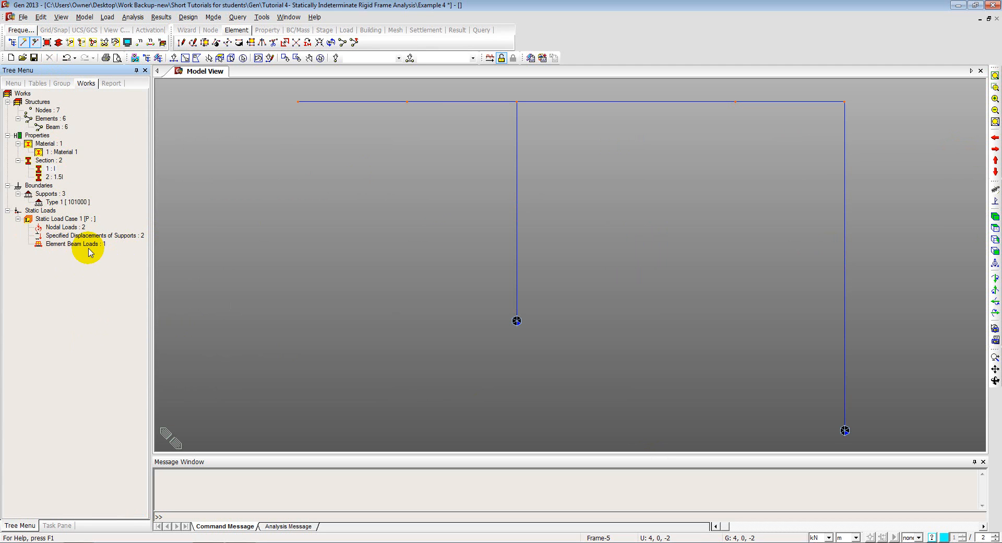
right_click(63, 227)
click(90, 229)
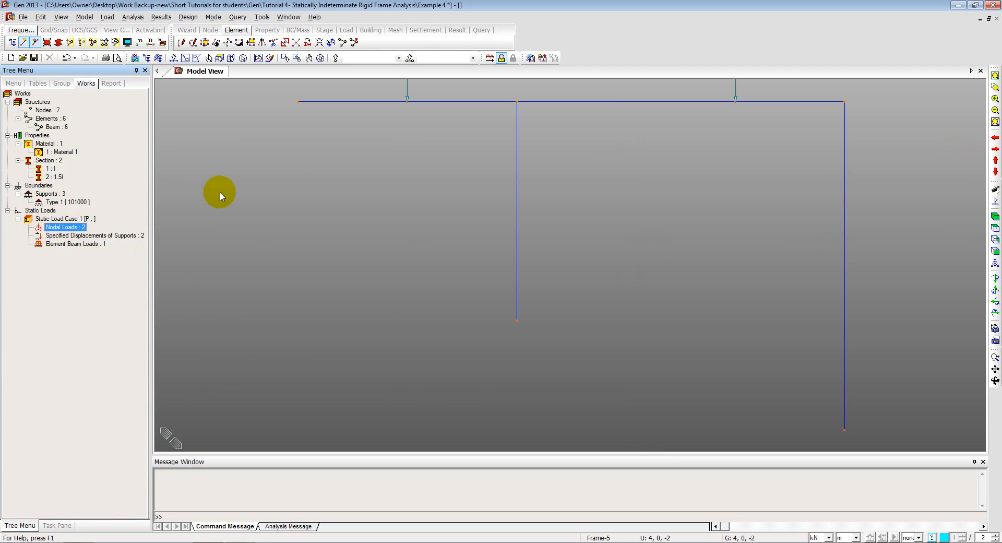
middle_drag(264, 179, 247, 240)
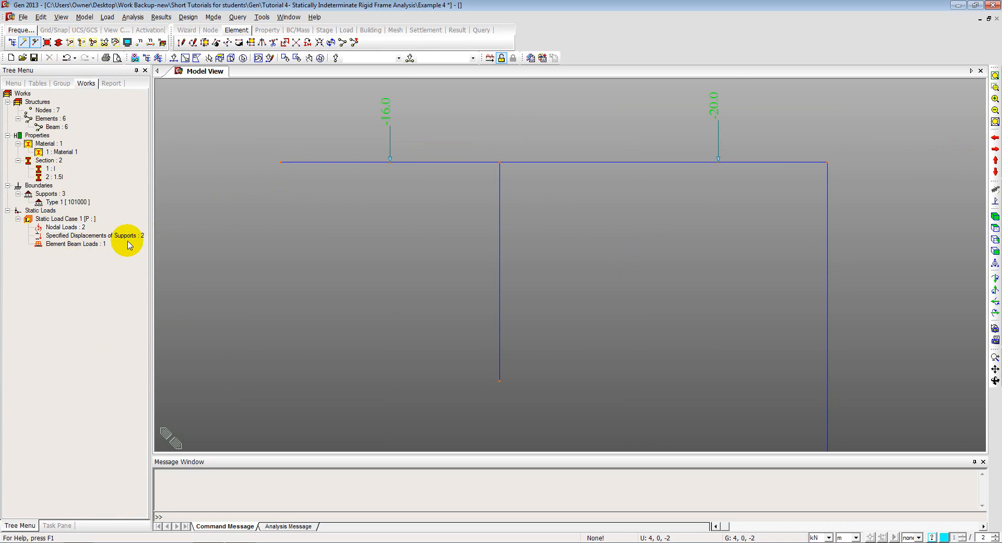
scroll(224, 214, down, 2)
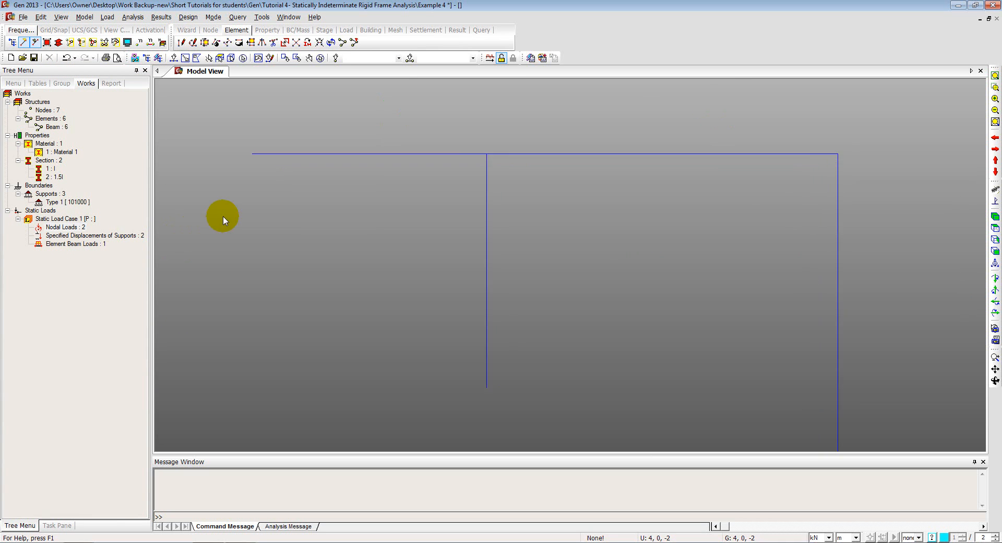
Display the specified support displacements and the element beam loads of load case P on the frame
right_click(63, 236)
click(84, 245)
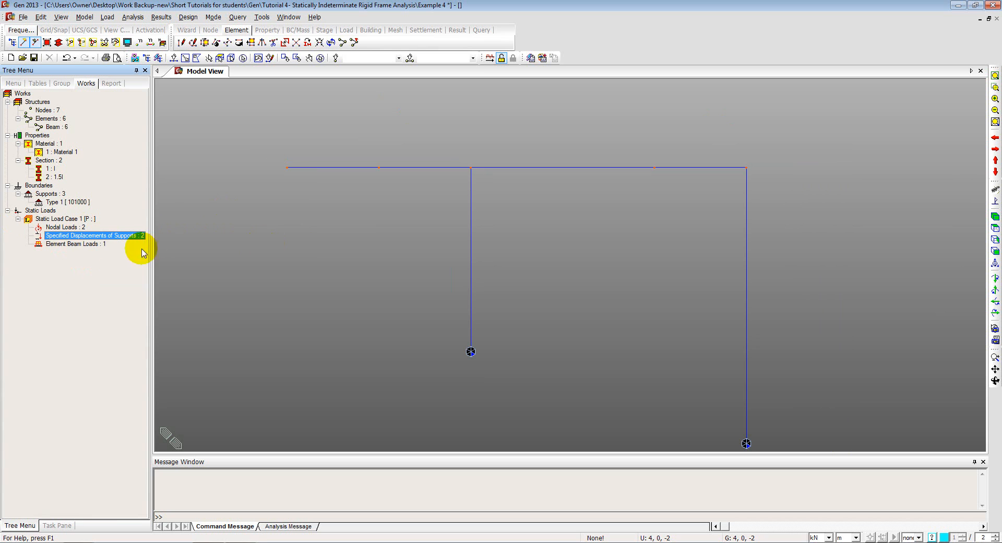
right_click(78, 243)
click(107, 263)
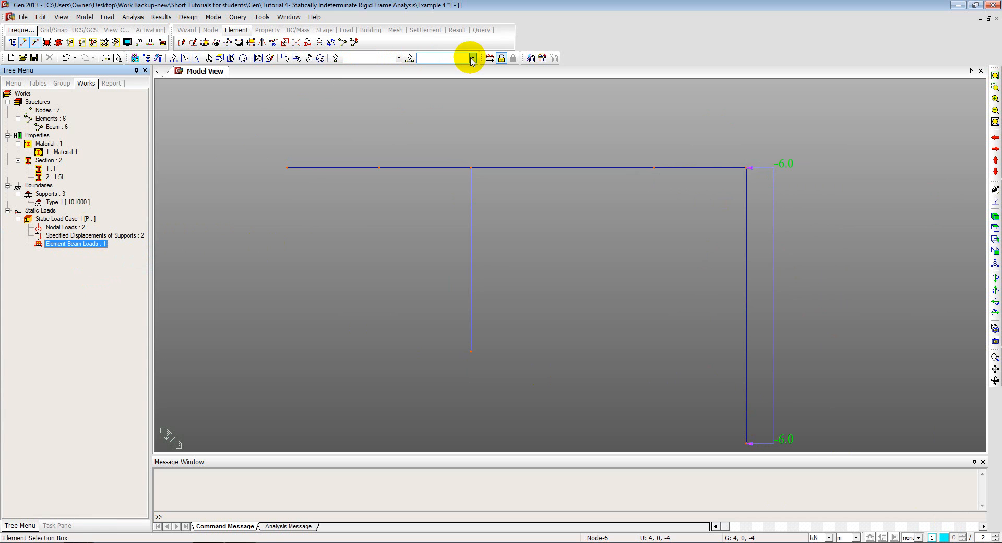
Hide the element beam load display and run the structural analysis
right_click(58, 245)
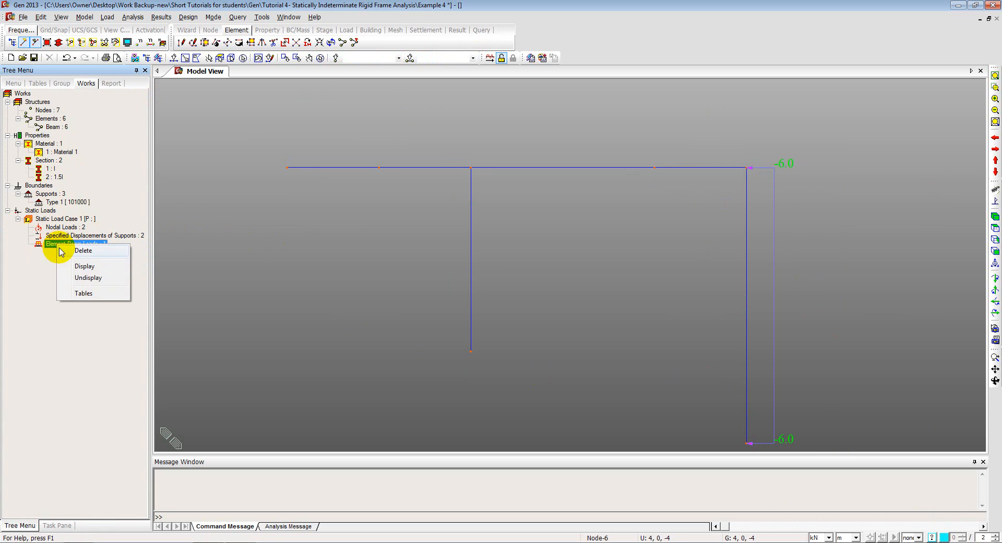
click(86, 277)
click(490, 58)
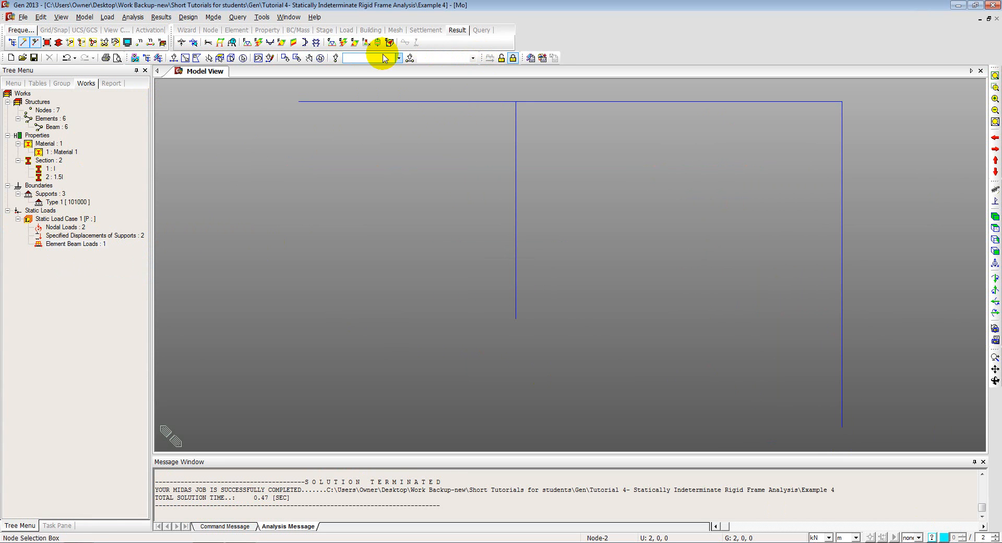
Display the FXYZ reaction forces for load case P on the frame with values to two decimal places
click(155, 19)
mouse_move(208, 44)
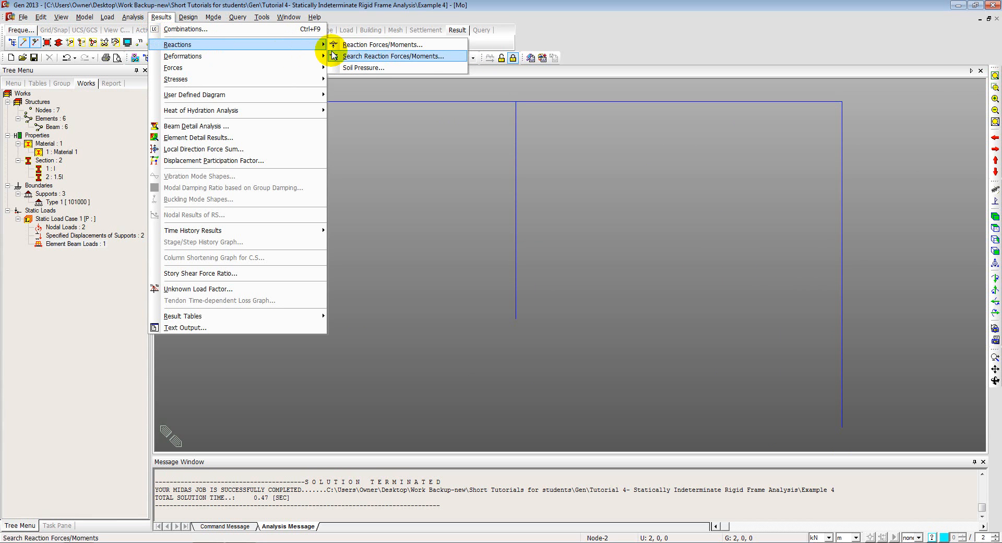
click(359, 46)
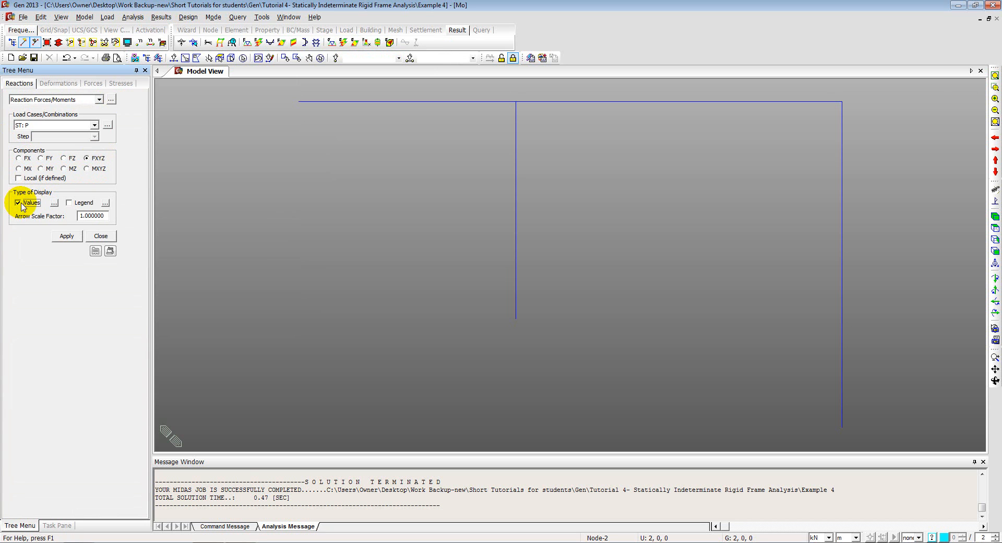
click(54, 202)
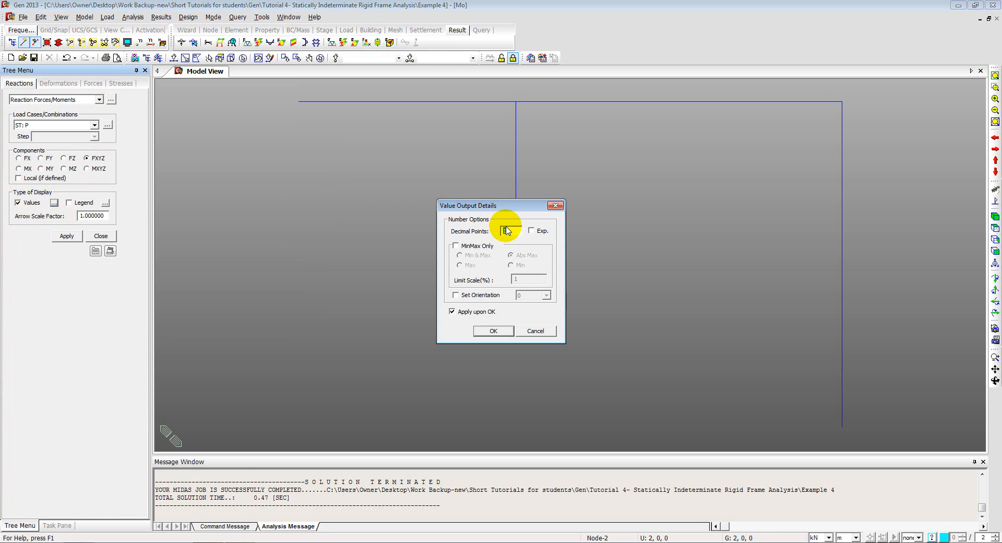
click(494, 331)
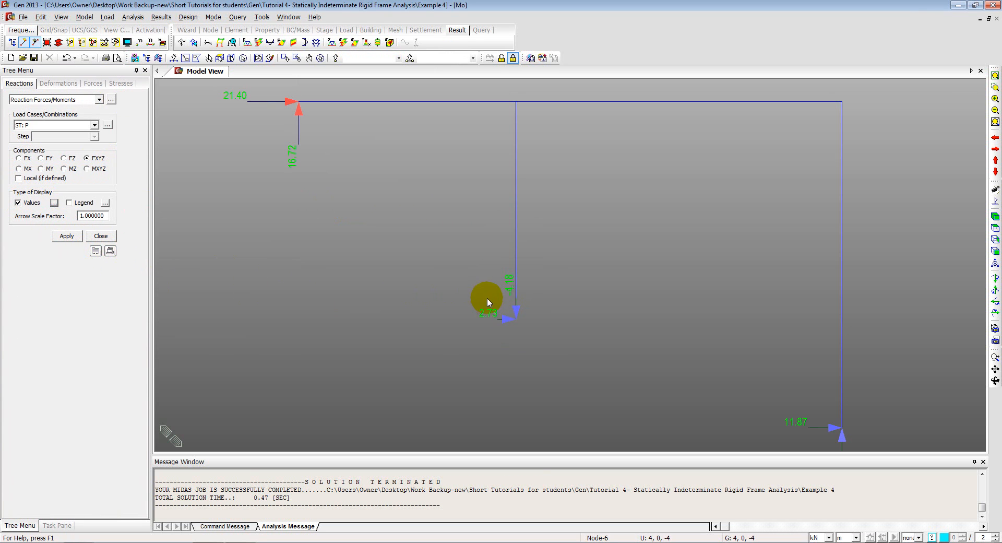
scroll(477, 266, down, 3)
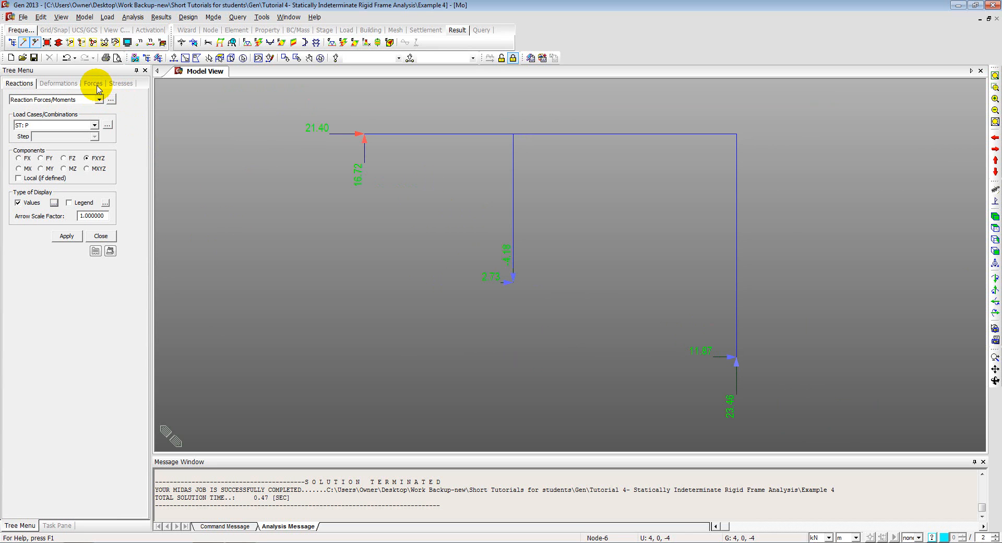
Display the DXYZ deformed shape for load case P over the undeformed frame, using Real Deform and a deformation scale factor of 3
double_click(159, 5)
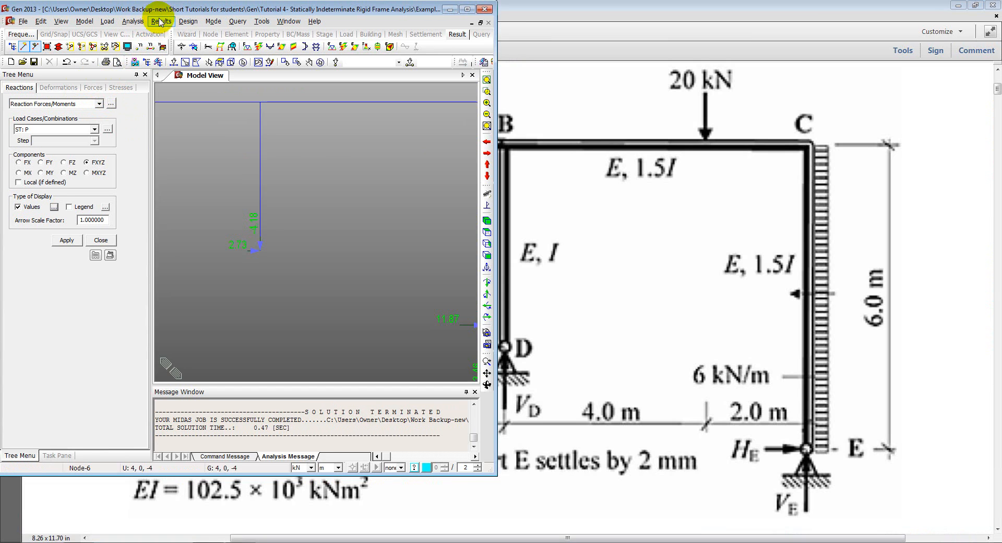
double_click(180, 9)
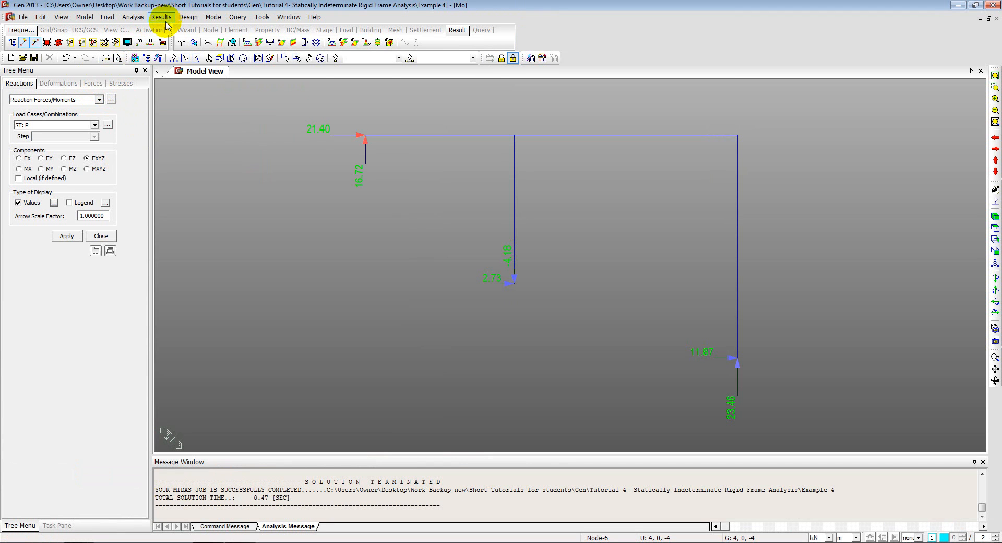
click(166, 21)
mouse_move(210, 62)
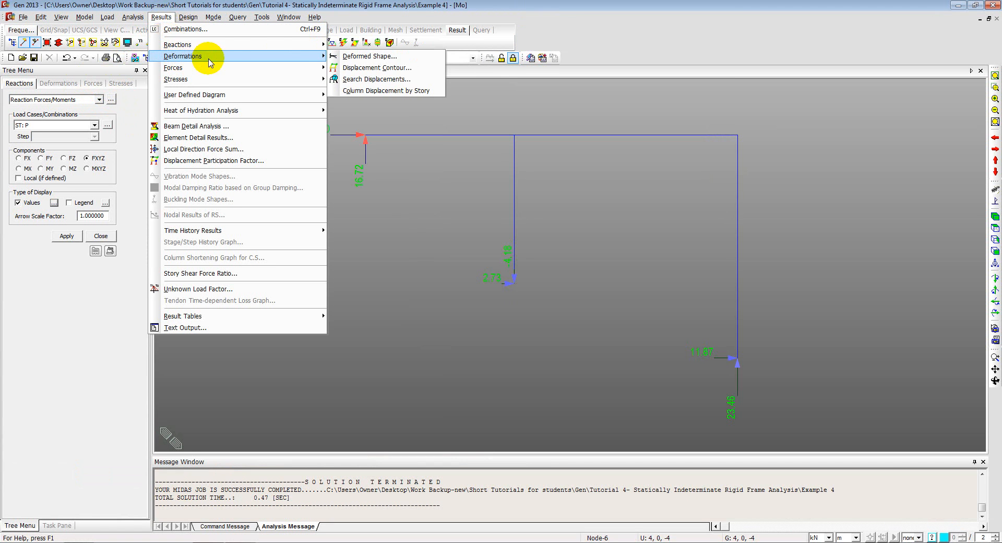
click(352, 59)
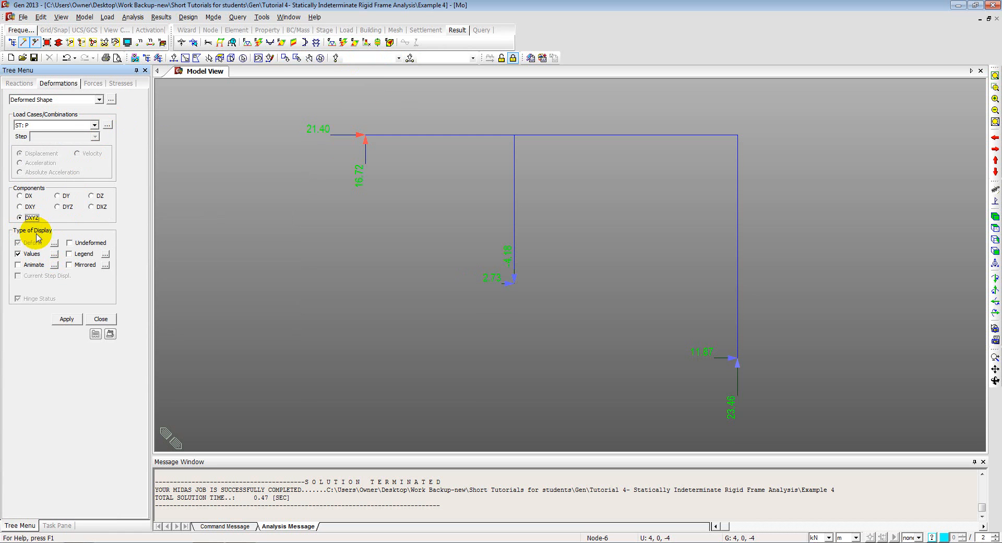
click(70, 243)
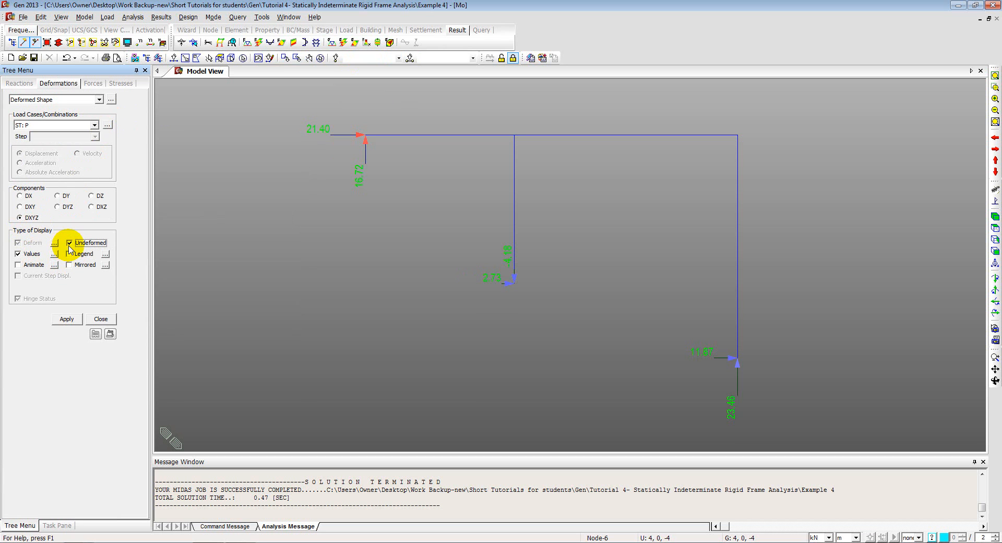
click(54, 243)
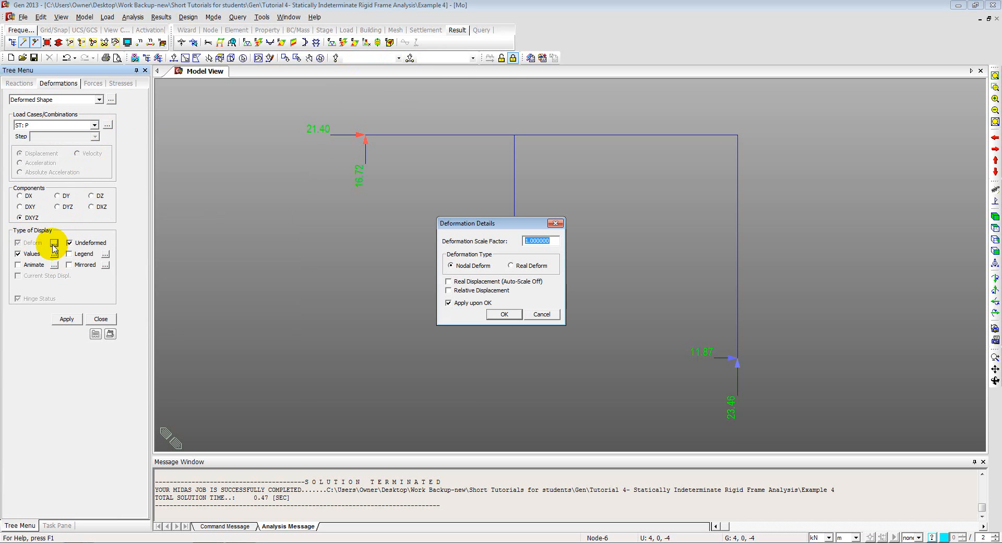
click(510, 265)
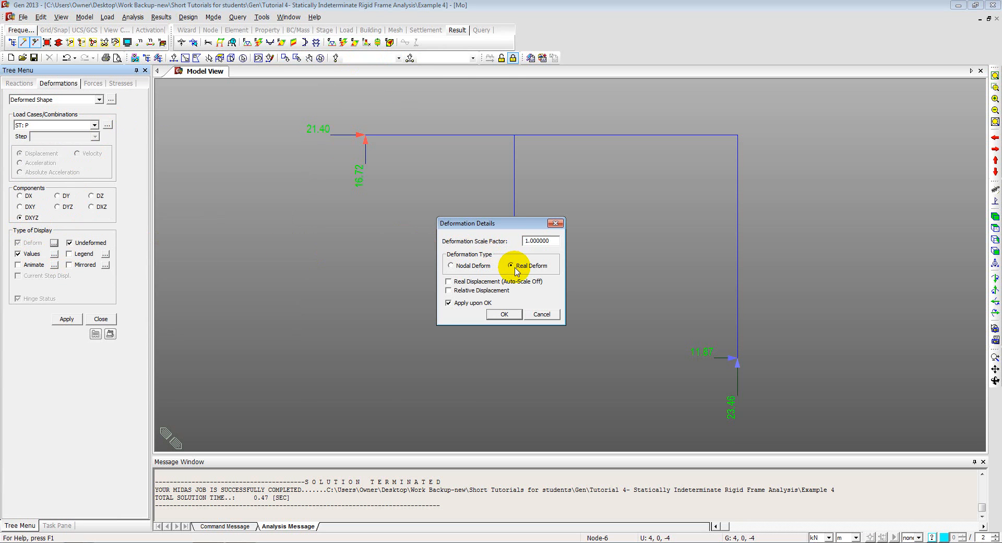
drag(555, 241, 510, 236)
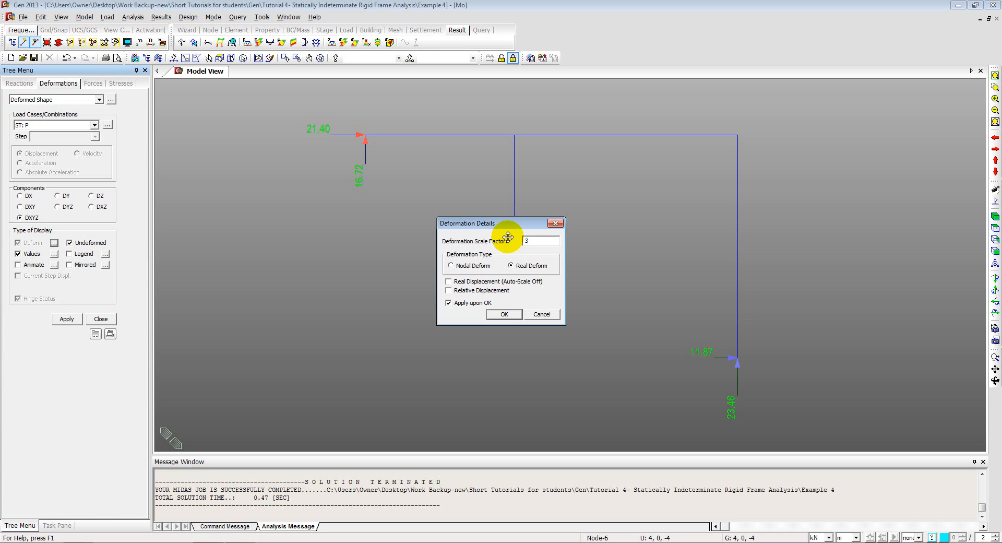
click(498, 314)
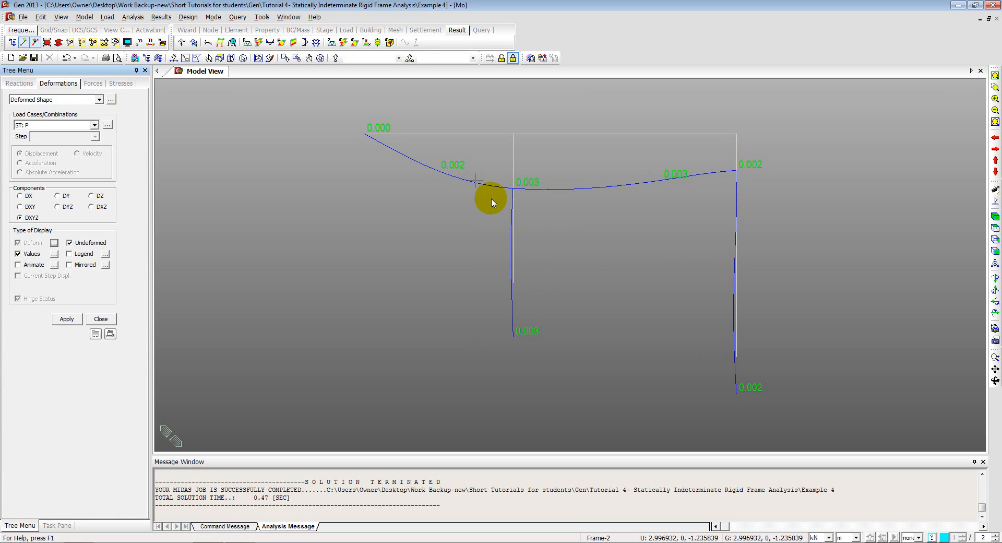
Inspect the deflected frame around joints B and C, and switch the deformed shape to the DX component
scroll(487, 197, up, 3)
scroll(475, 221, up, 2)
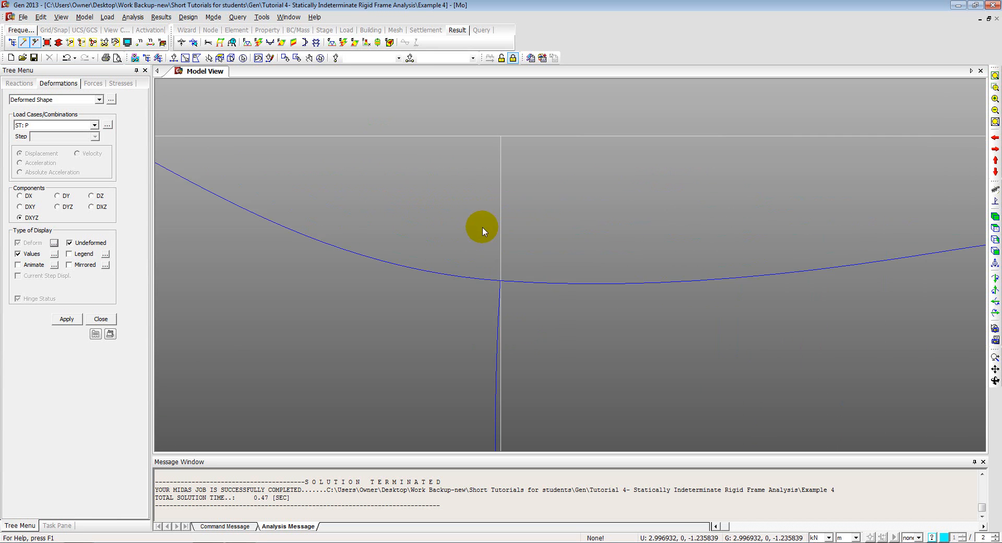
scroll(497, 255, up, 2)
middle_drag(509, 221, 224, 201)
middle_drag(386, 227, 301, 198)
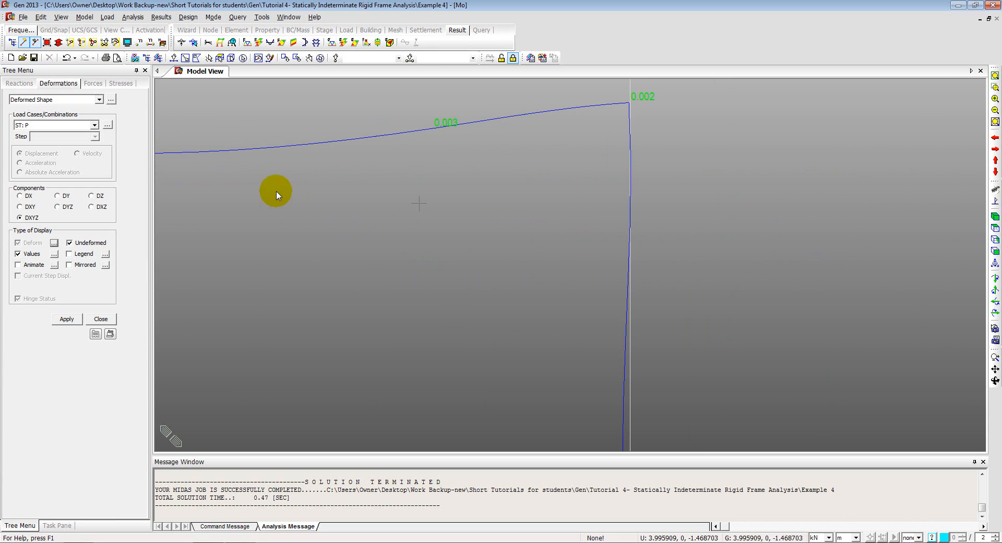
click(23, 196)
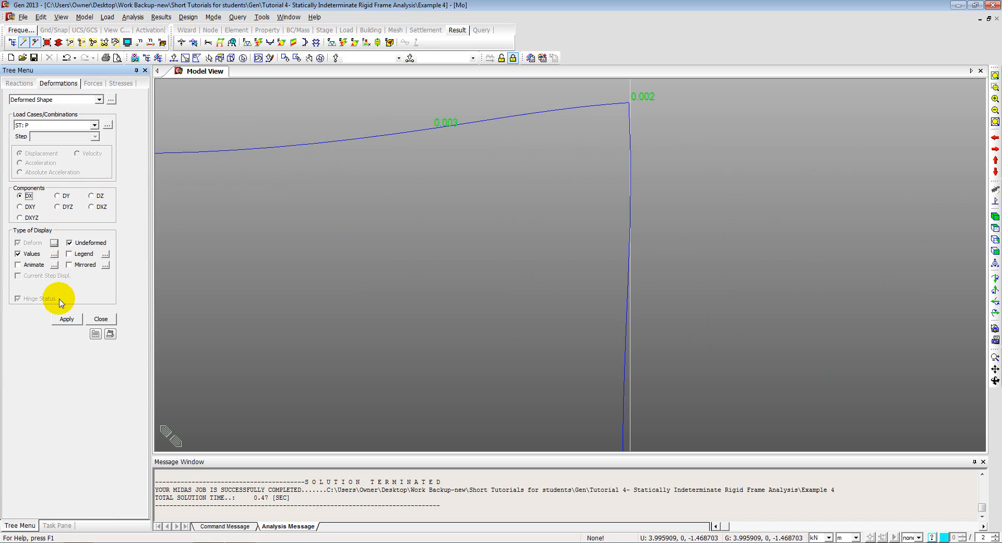
click(64, 319)
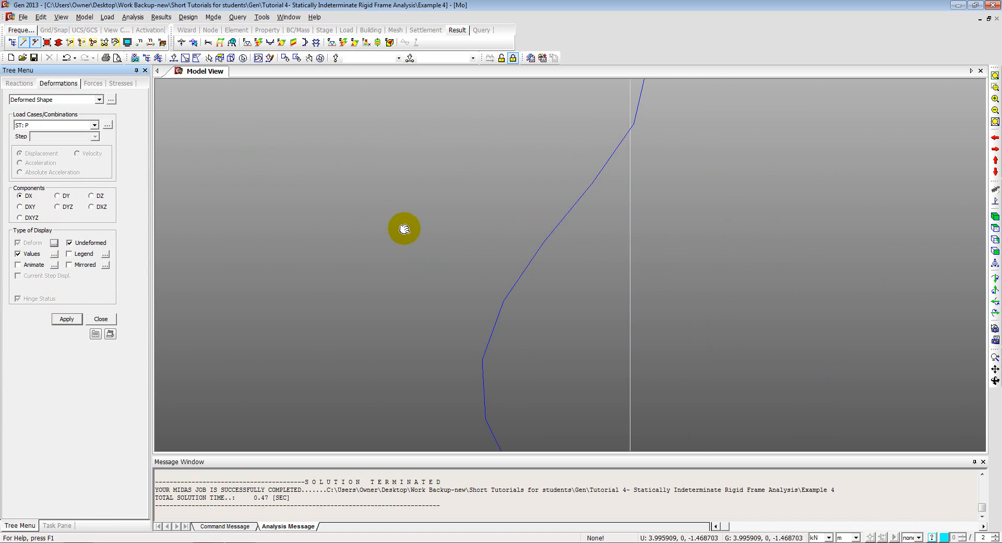
middle_drag(405, 229, 533, 238)
scroll(533, 233, down, 4)
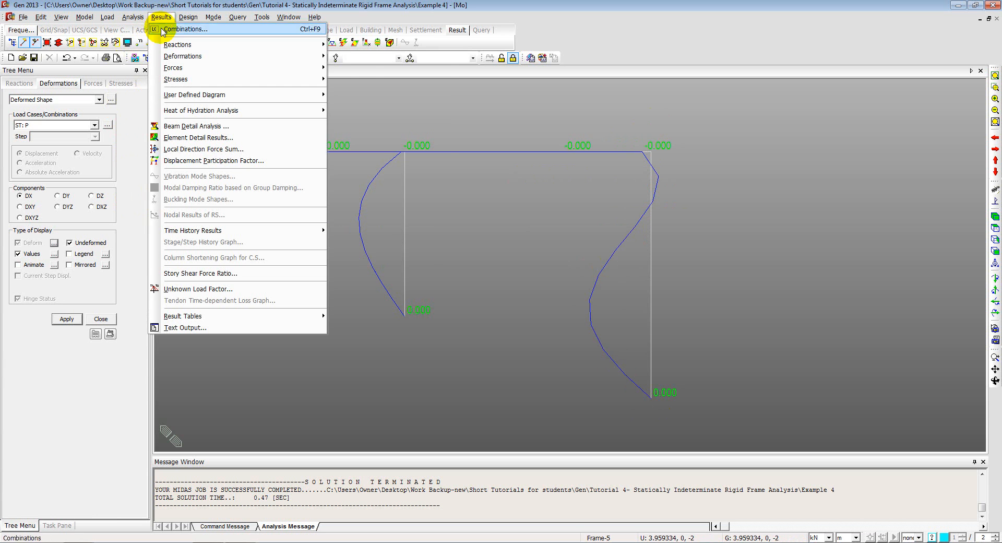
Display the My beam diagram for load case P without deformation, with values at all output section locations
mouse_move(180, 68)
click(363, 90)
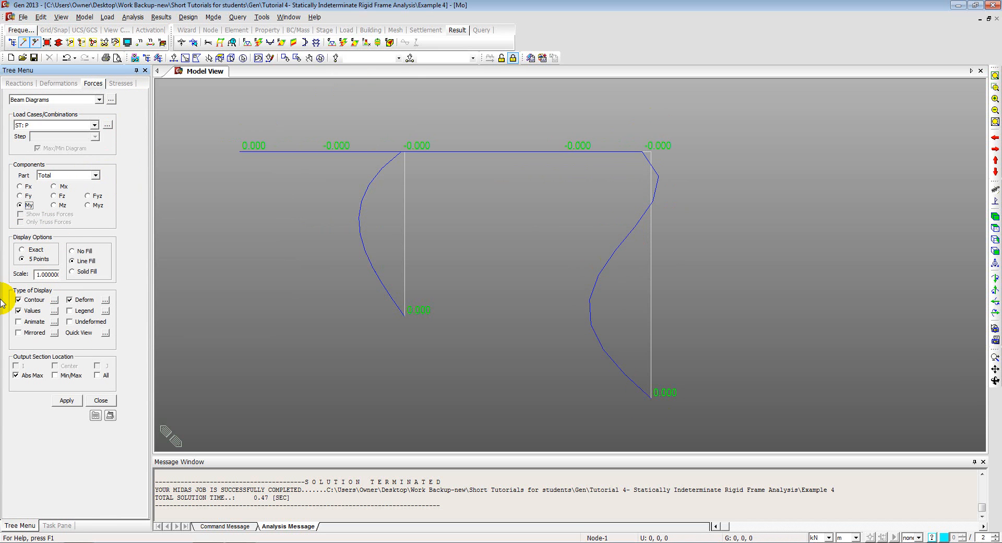
click(73, 300)
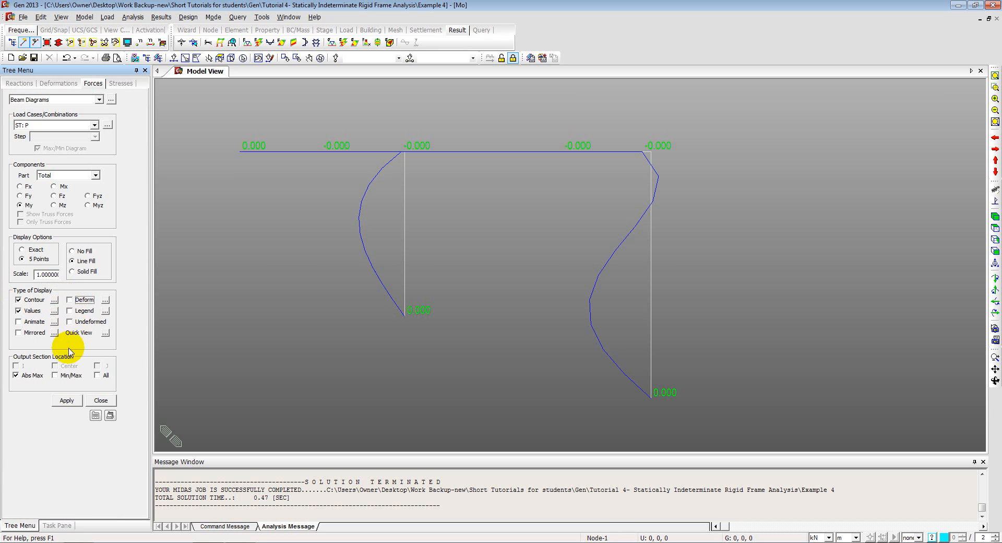
click(32, 380)
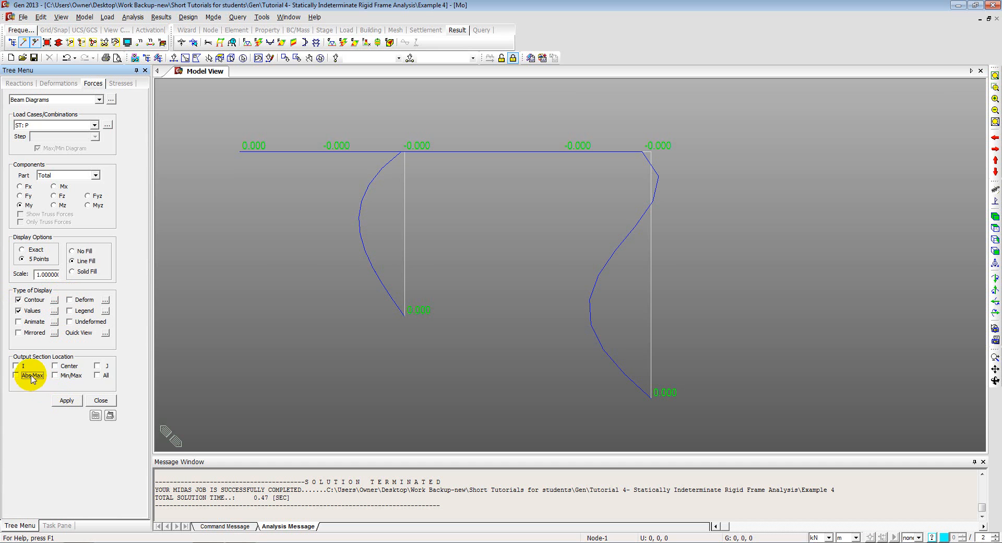
click(98, 375)
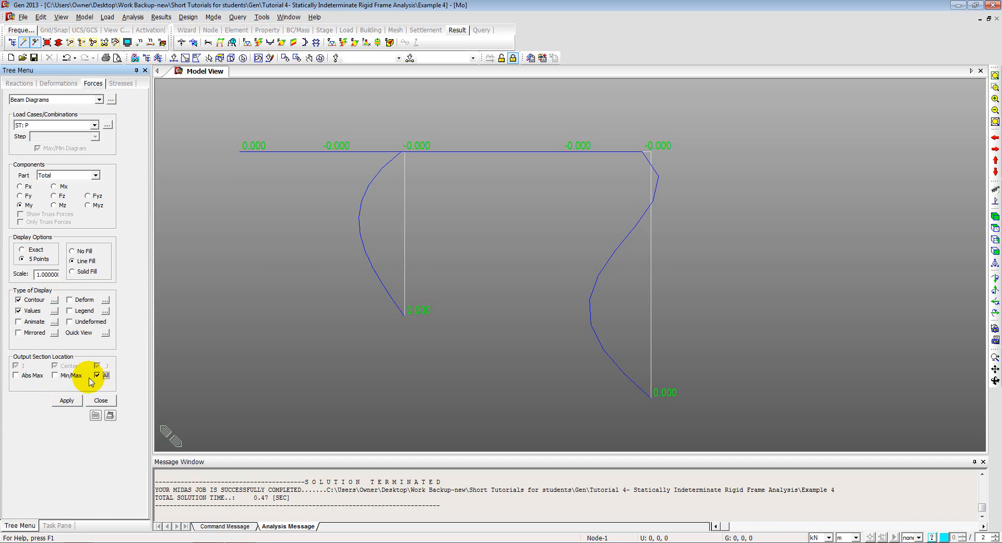
click(65, 402)
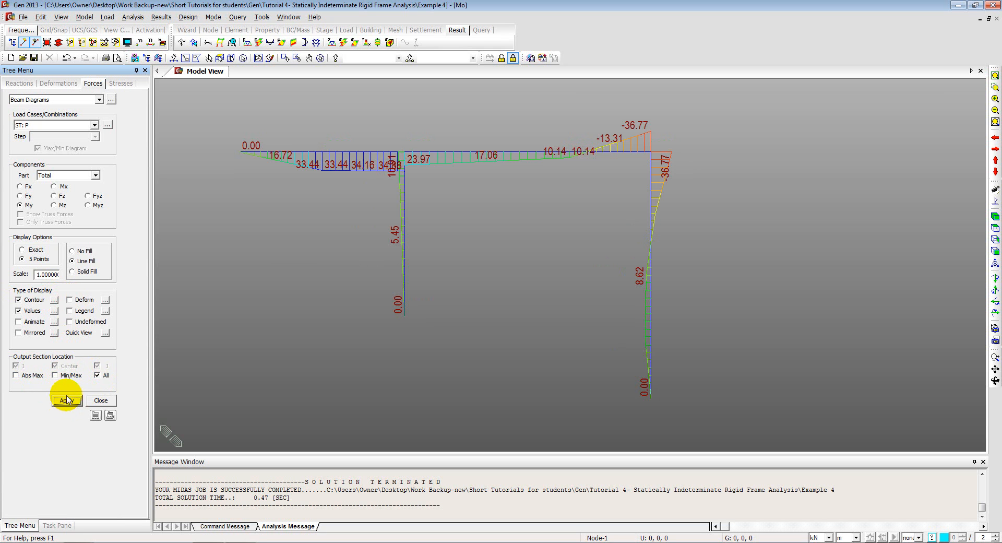
Limit the My diagram's values to the Min/Max locations and examine the moments along the beams and columns
click(62, 376)
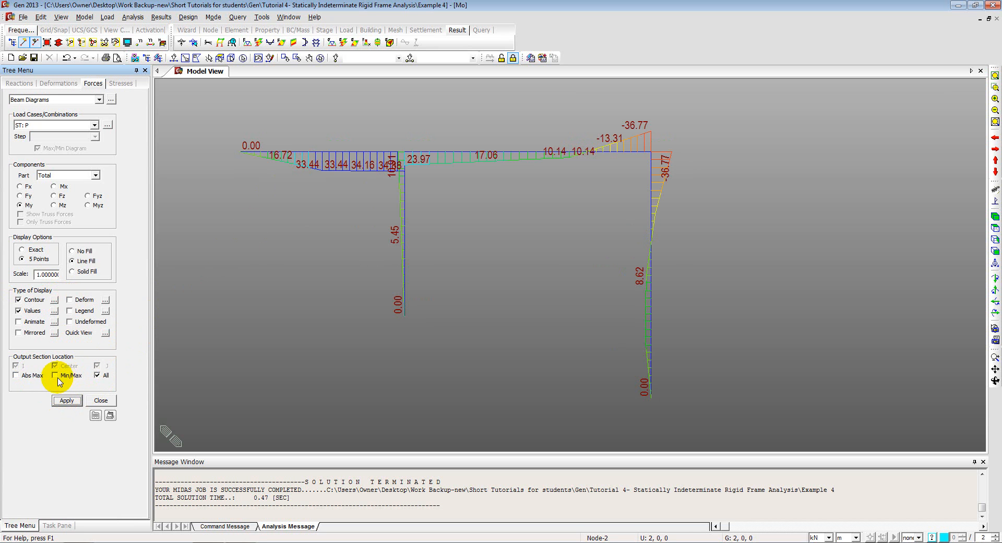
click(63, 400)
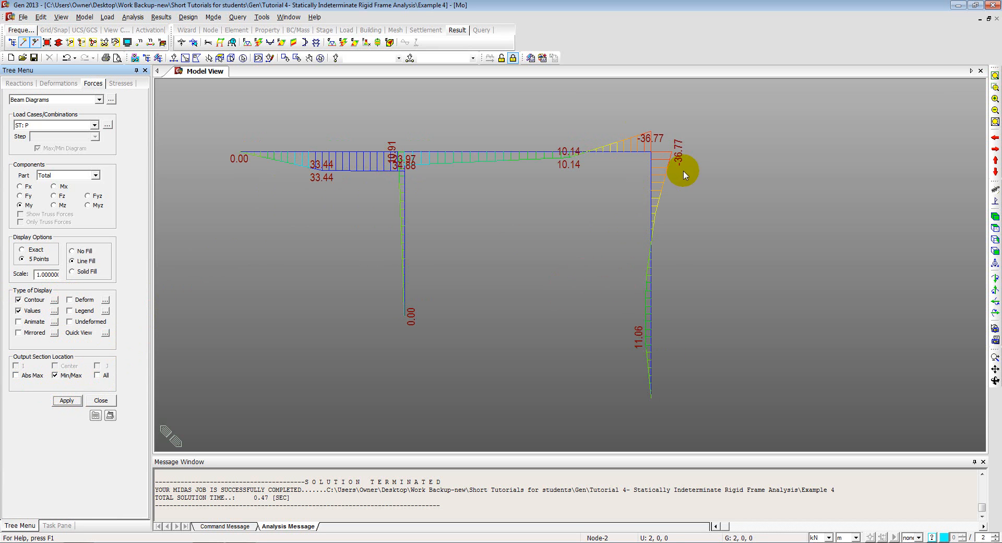
middle_drag(363, 203, 388, 206)
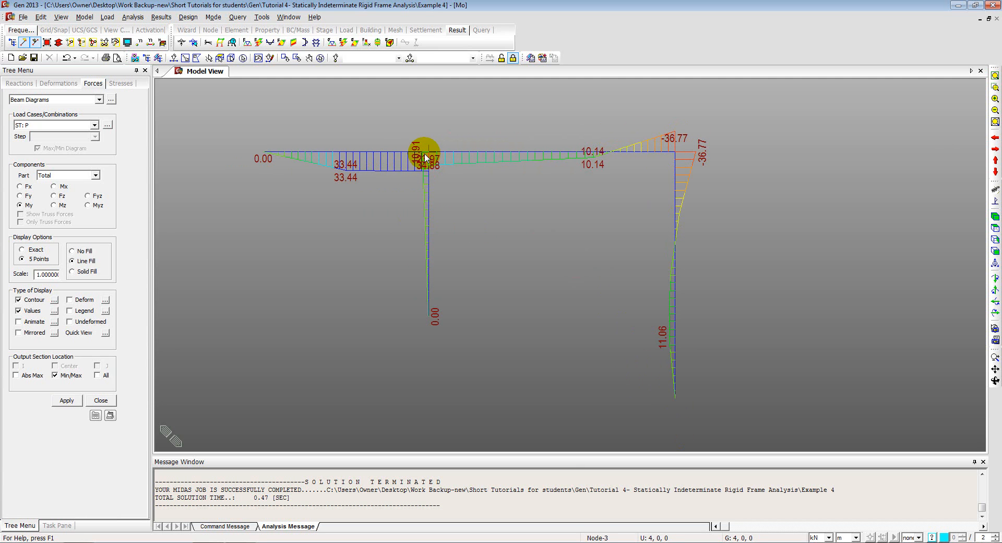
middle_drag(458, 170, 468, 199)
scroll(430, 198, up, 1)
scroll(430, 200, up, 2)
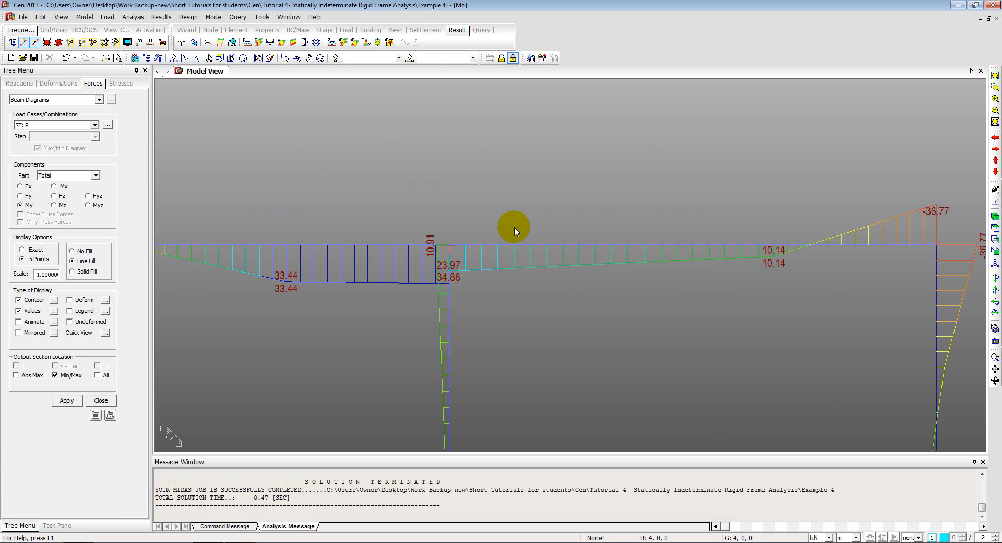
middle_drag(512, 228, 384, 195)
scroll(457, 218, down, 3)
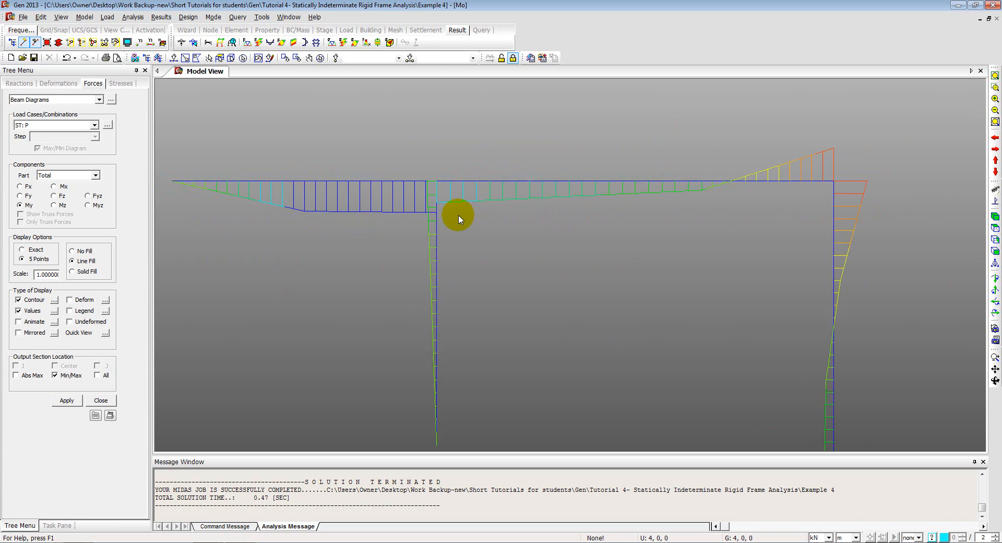
middle_drag(461, 255, 430, 212)
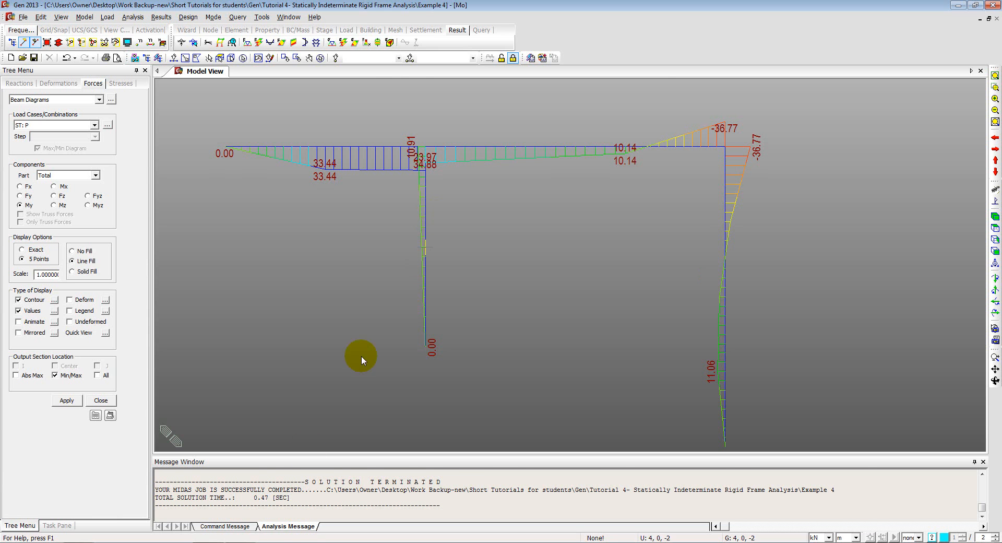
Switch to the tutorial PDF in Adobe Acrobat Pro and view the problem description and frame figure at 100% zoom
click(255, 542)
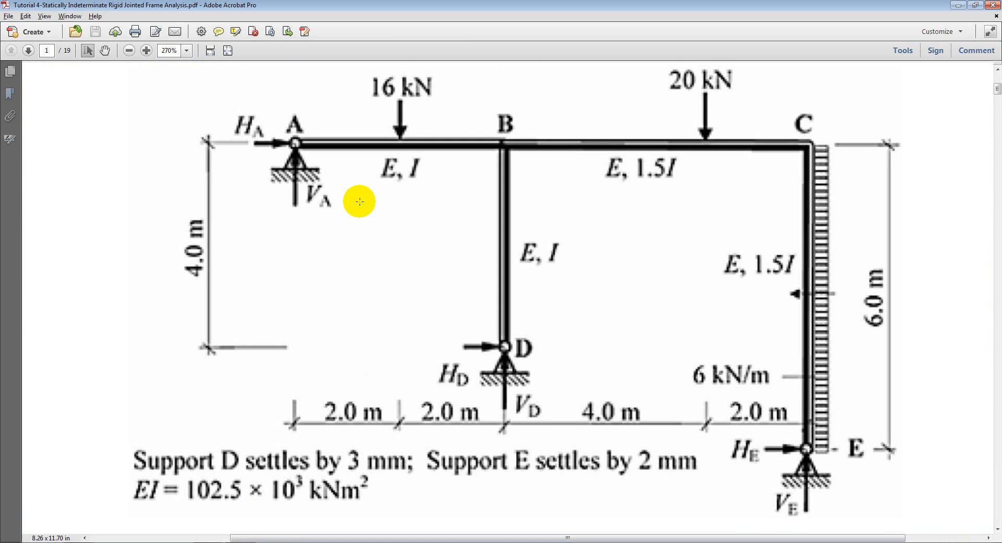
ctrl+scroll(359, 202, down, 3)
ctrl+scroll(359, 203, down, 1)
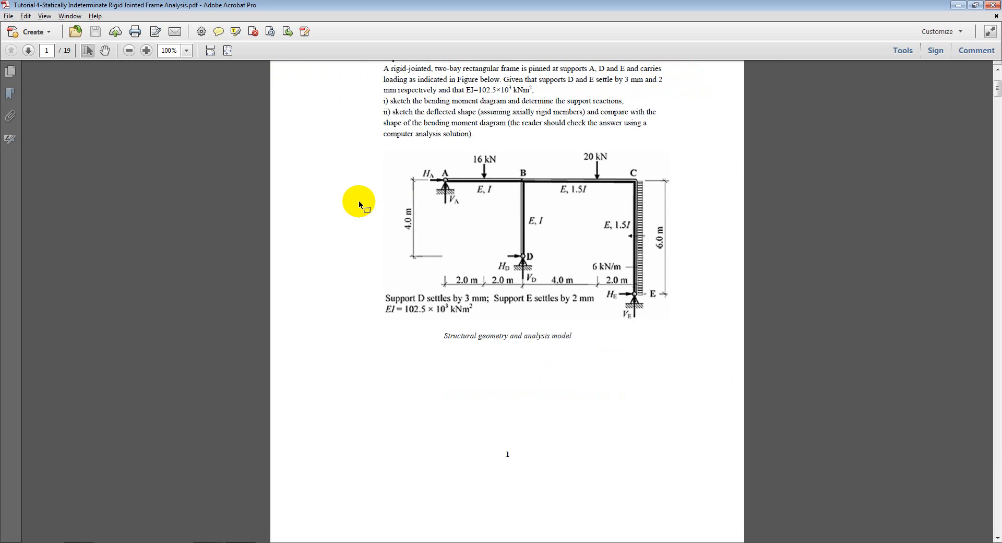
scroll(407, 178, up, 3)
scroll(407, 177, down, 1)
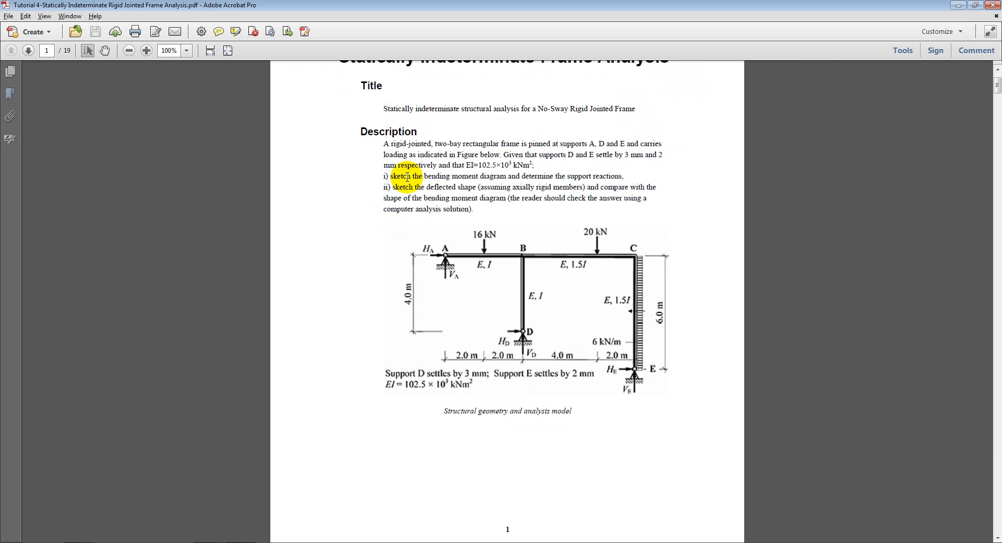